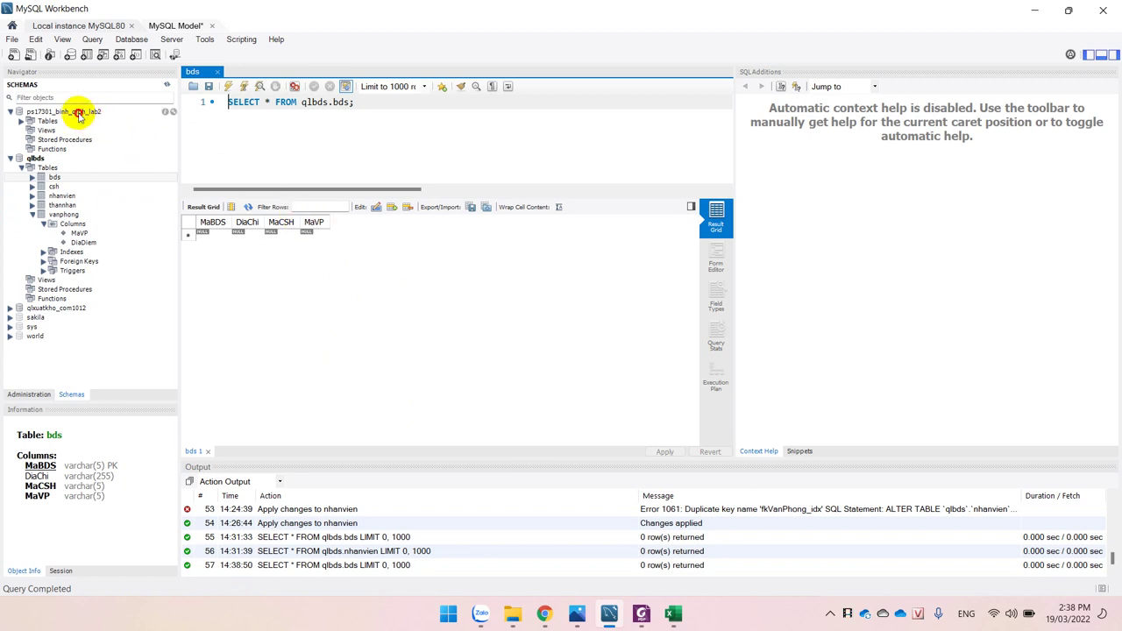
Query all 13 invoice rows of hoadon in ps17301_binh_qlbh_lab2, then collapse its table list
{"action": "left_click", "coordinate": [75, 112]}
{"action": "left_click", "coordinate": [31, 158]}
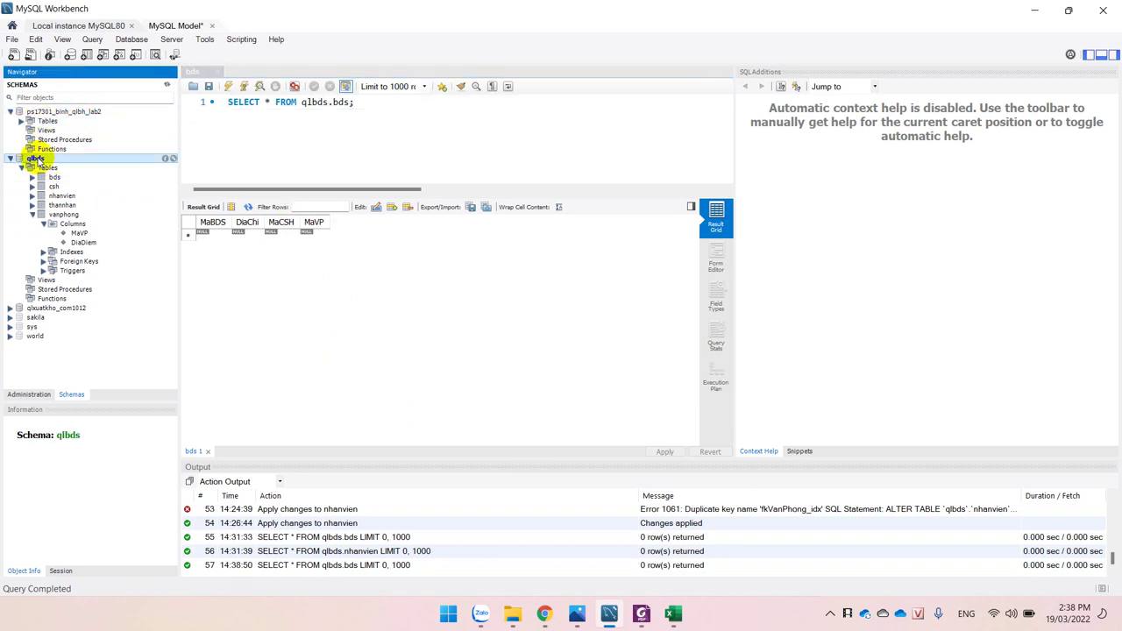
{"action": "left_click", "coordinate": [21, 121]}
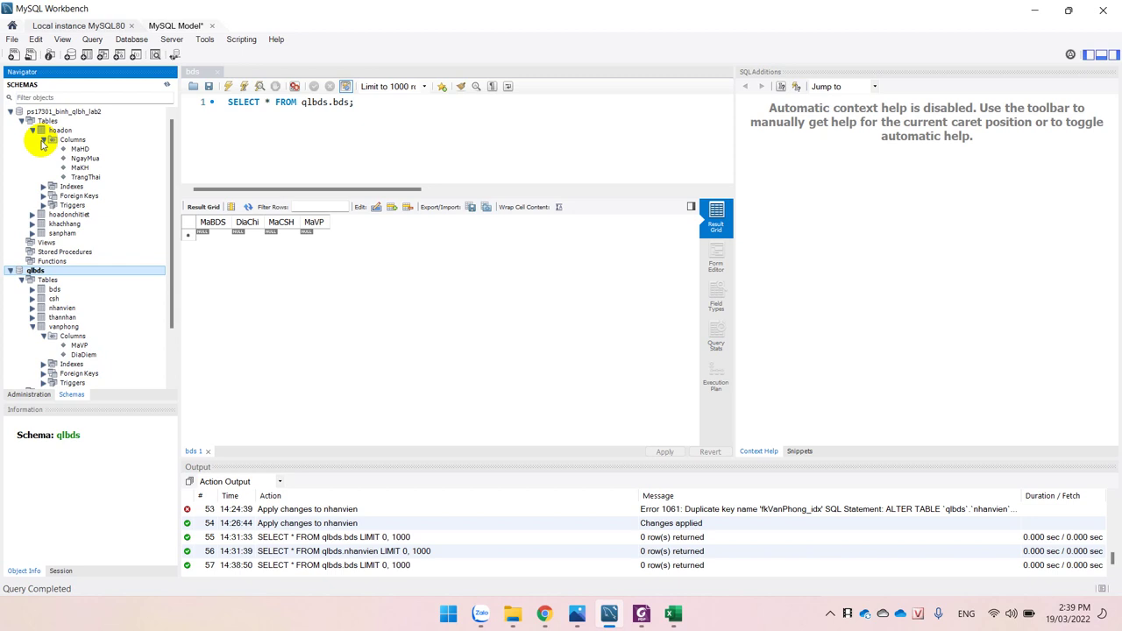
{"action": "left_click", "coordinate": [43, 139]}
{"action": "left_click", "coordinate": [55, 131]}
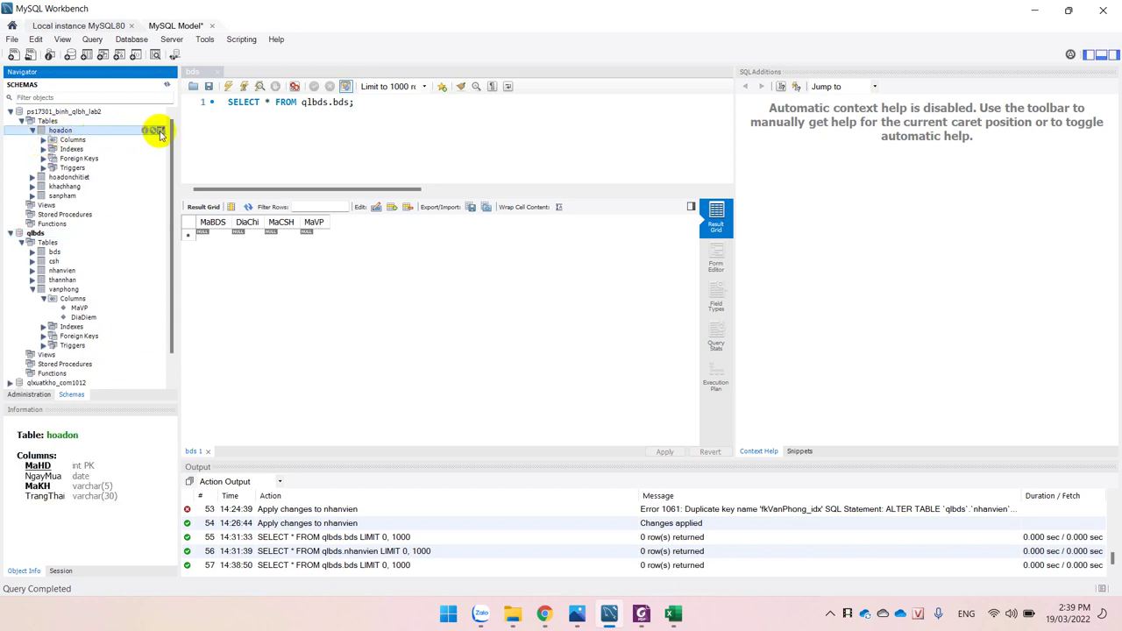
{"action": "left_click", "coordinate": [161, 131]}
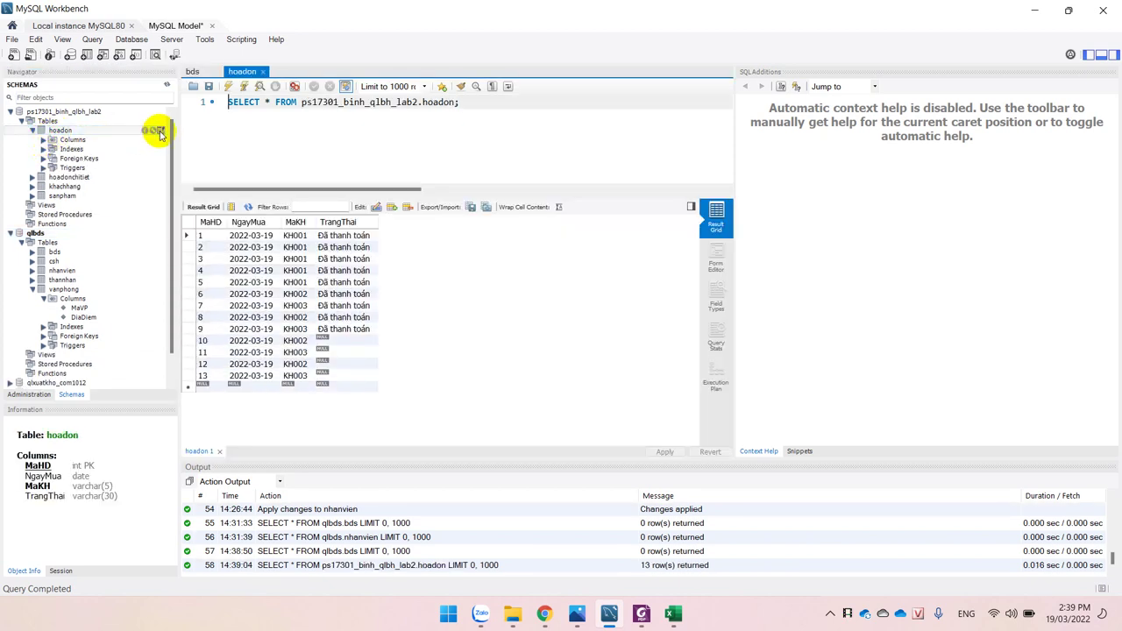
{"action": "left_click", "coordinate": [21, 121]}
{"action": "left_click", "coordinate": [27, 124]}
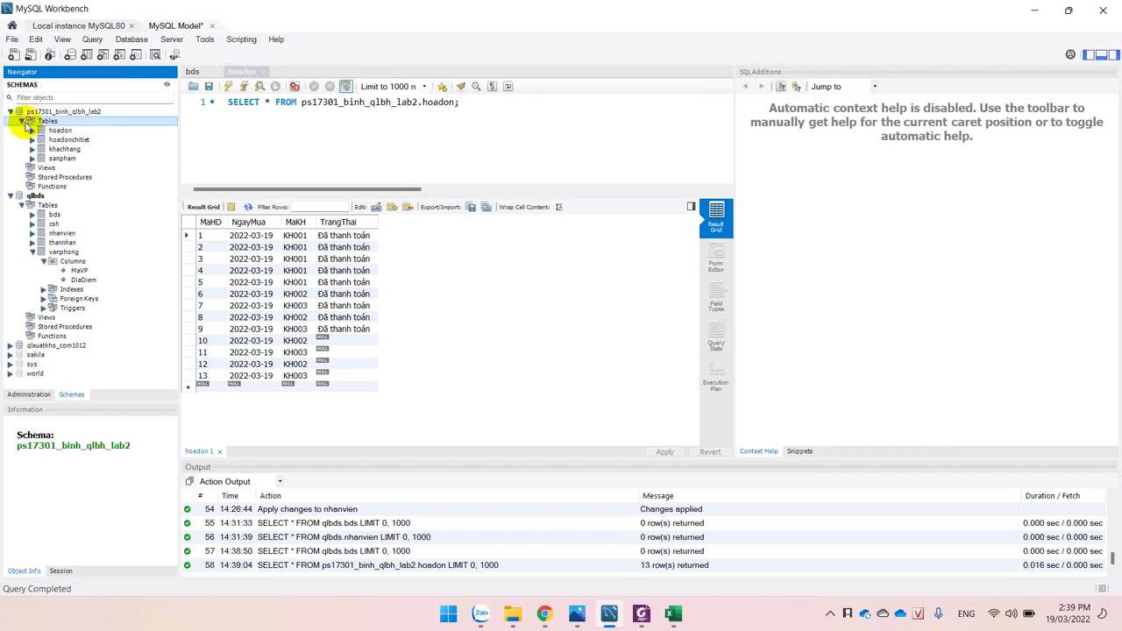
{"action": "left_click", "coordinate": [87, 111]}
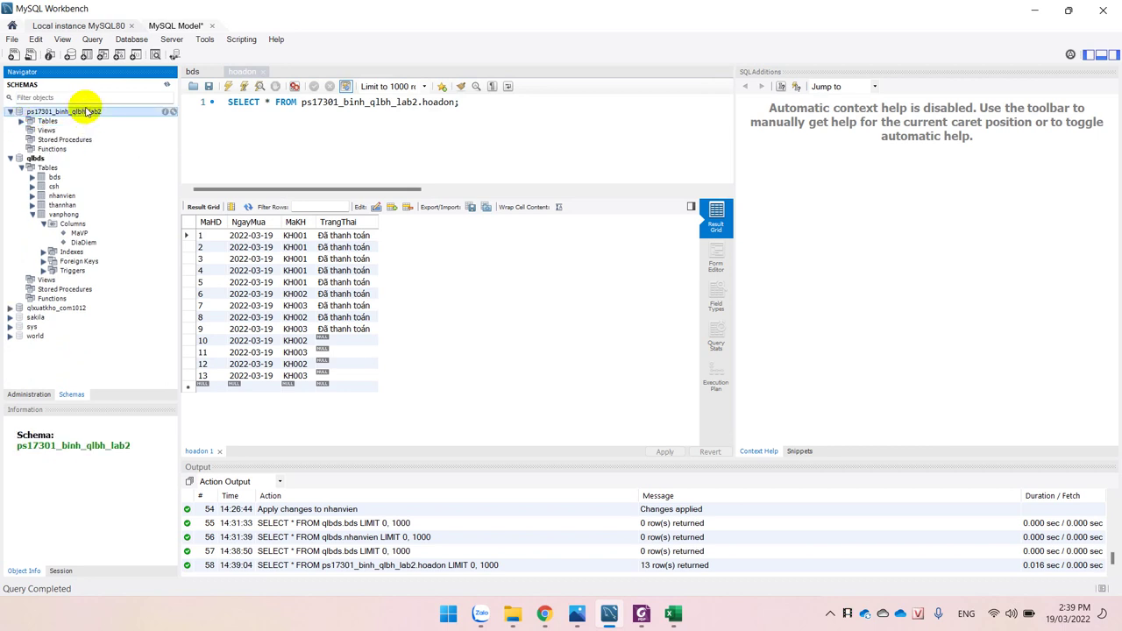
In Server > Data Export, check ps17301_binh_qlbh_lab2 with all four of its tables
{"action": "left_click", "coordinate": [174, 39]}
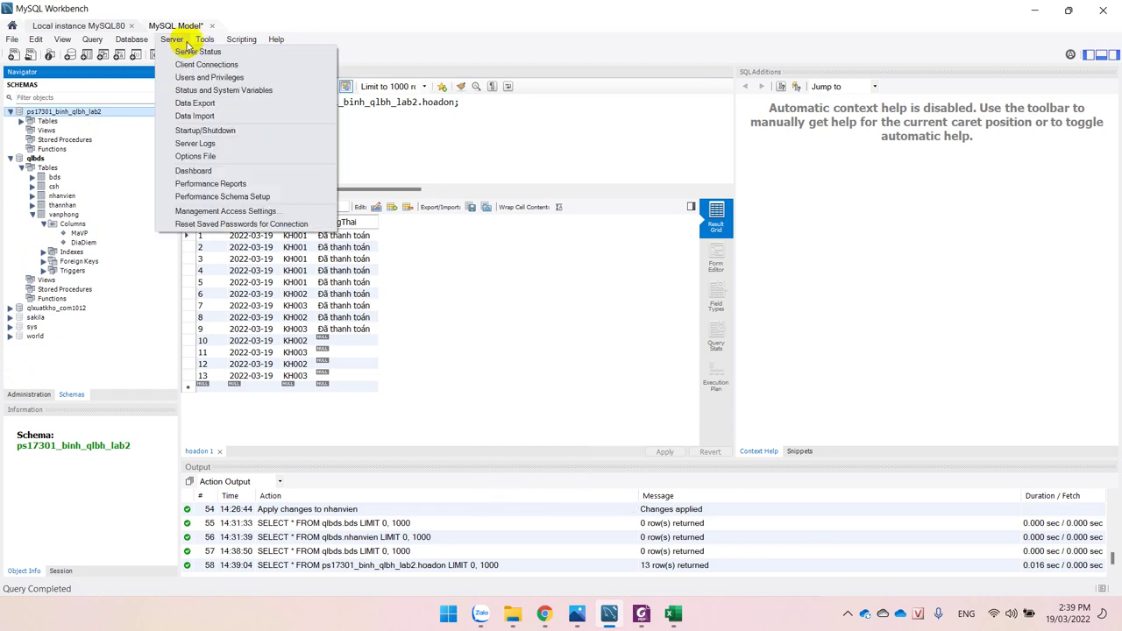
{"action": "left_click", "coordinate": [193, 104]}
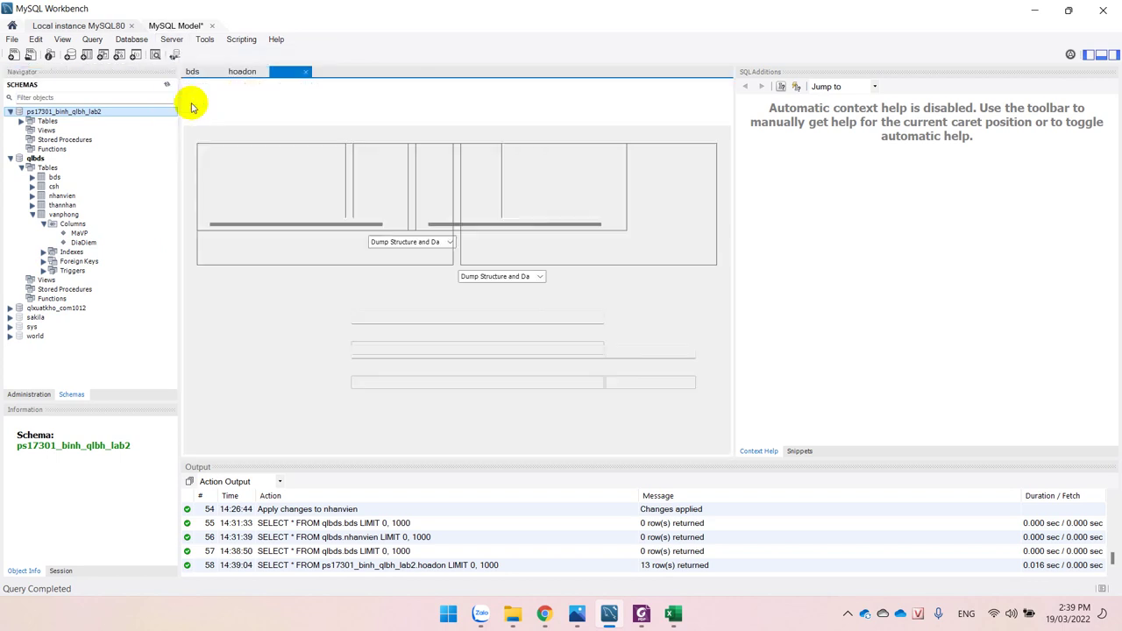
{"action": "left_click", "coordinate": [267, 159]}
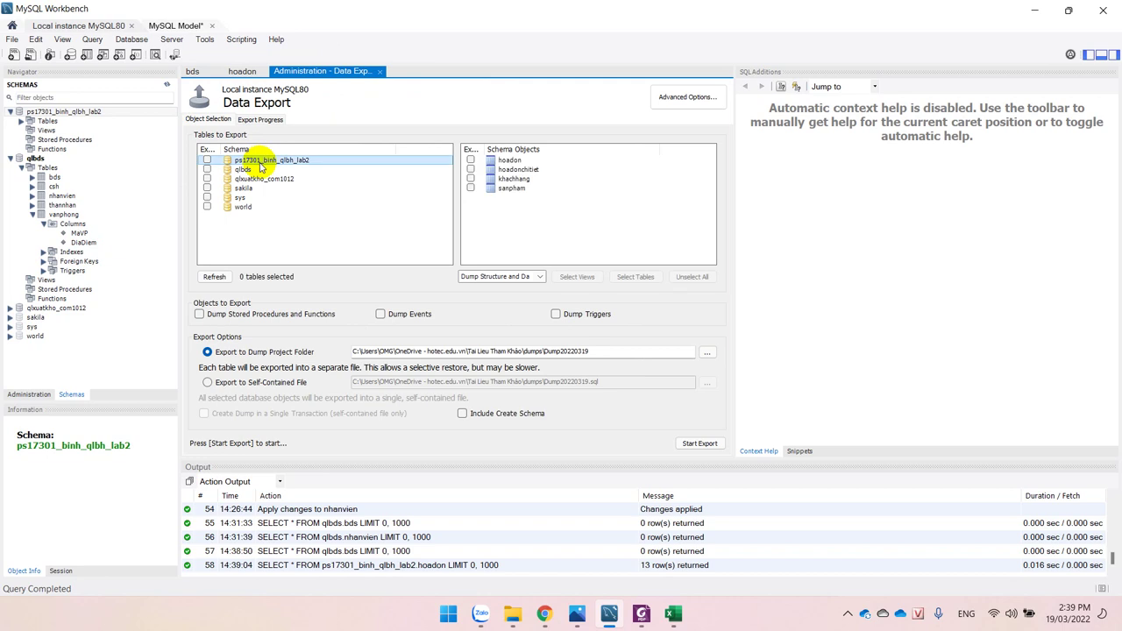
{"action": "left_click", "coordinate": [206, 160]}
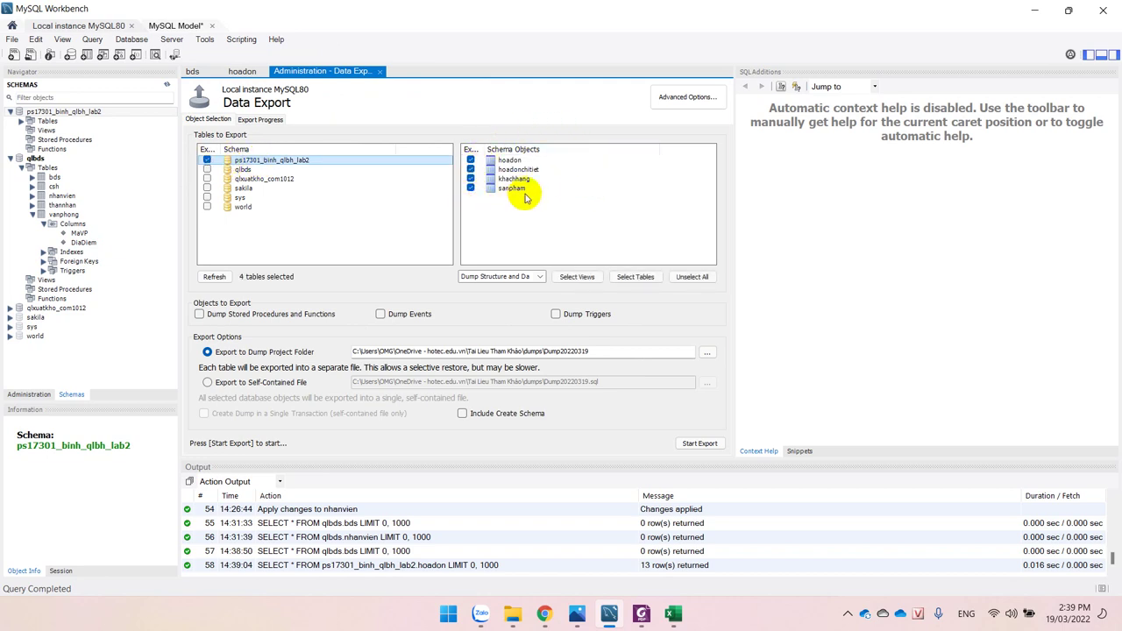
{"action": "left_click_drag", "start_coordinate": [506, 160], "coordinate": [509, 191]}
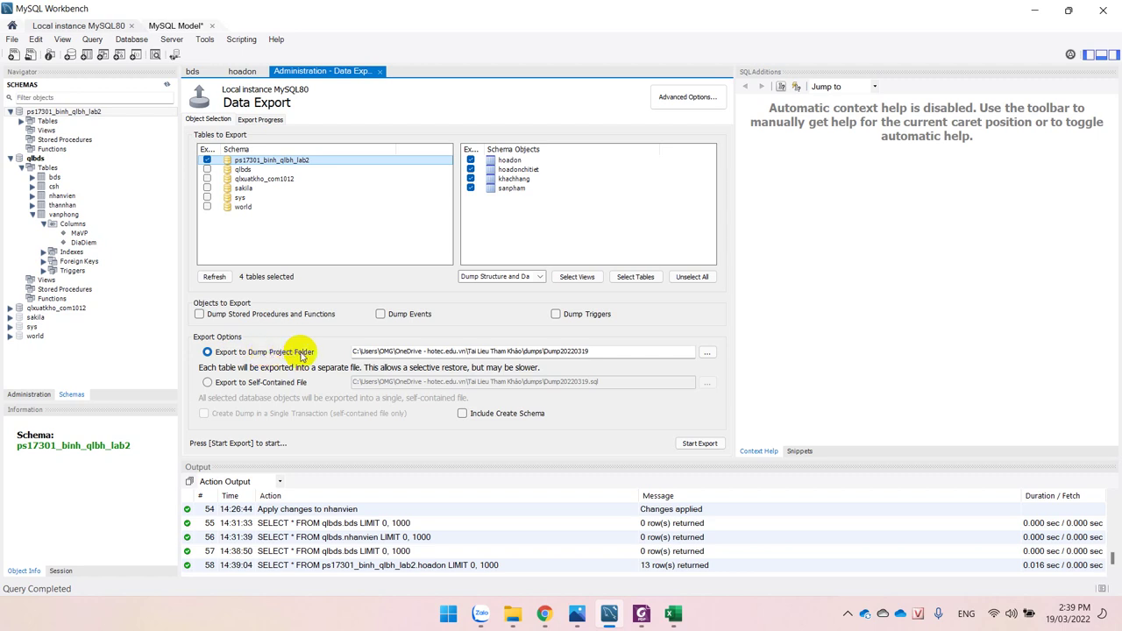
Look at the self-contained file option, then settle on Export to Dump Project Folder
{"action": "left_click", "coordinate": [242, 385]}
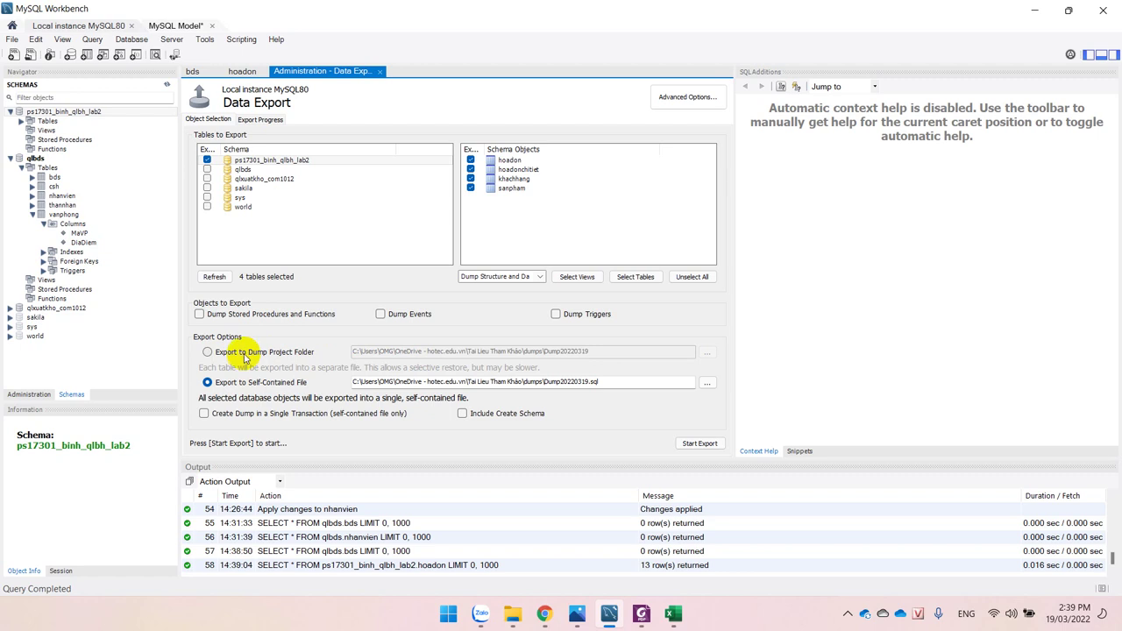
{"action": "left_click", "coordinate": [245, 356]}
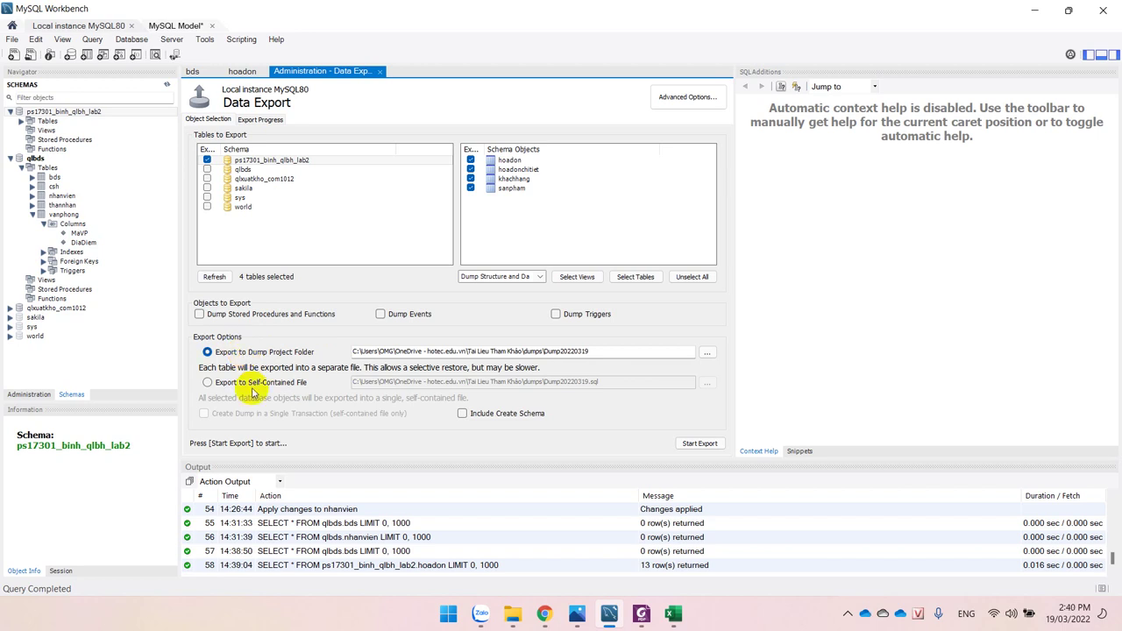
{"action": "left_click", "coordinate": [253, 383]}
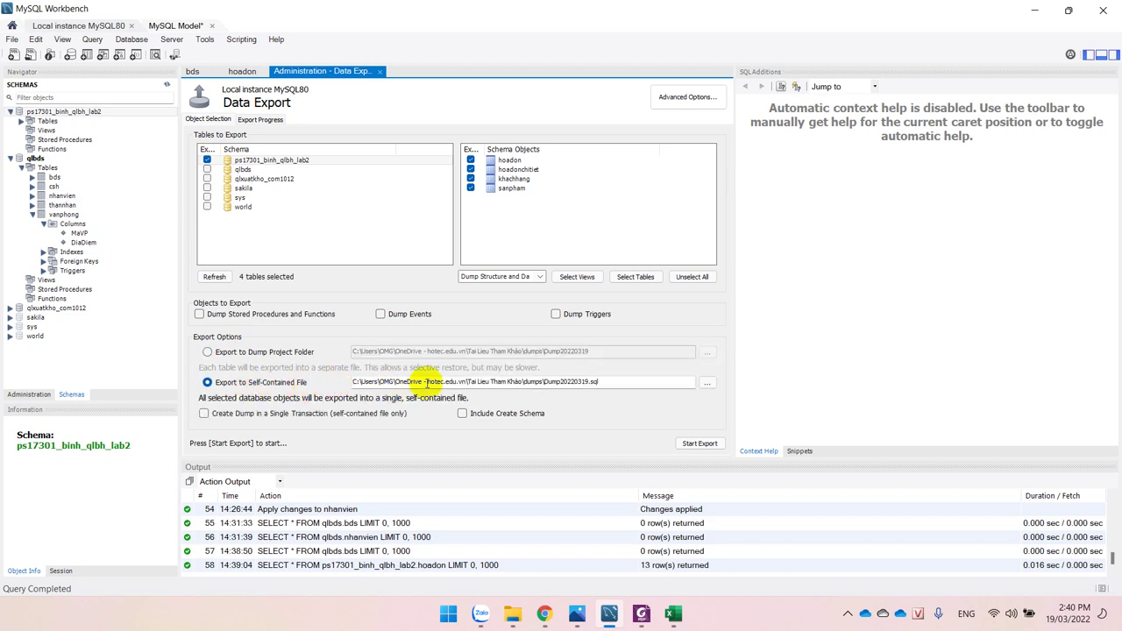
{"action": "left_click", "coordinate": [607, 381]}
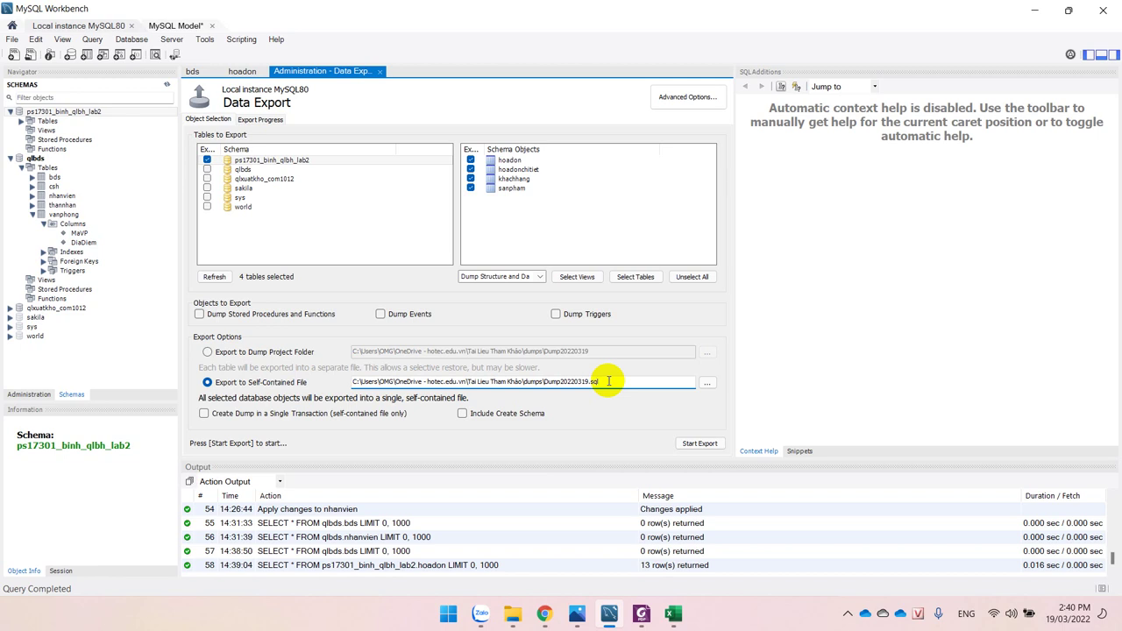
{"action": "left_click", "coordinate": [263, 354]}
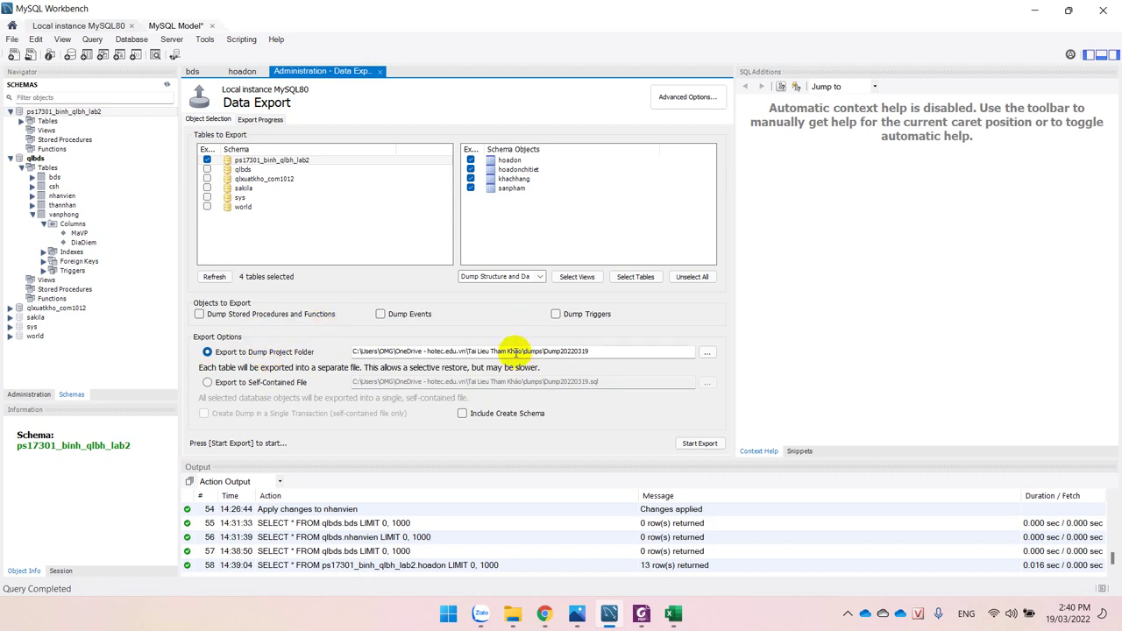
Browse for the dump folder location and create a new CSDL folder inside qbCode
{"action": "left_click", "coordinate": [707, 352]}
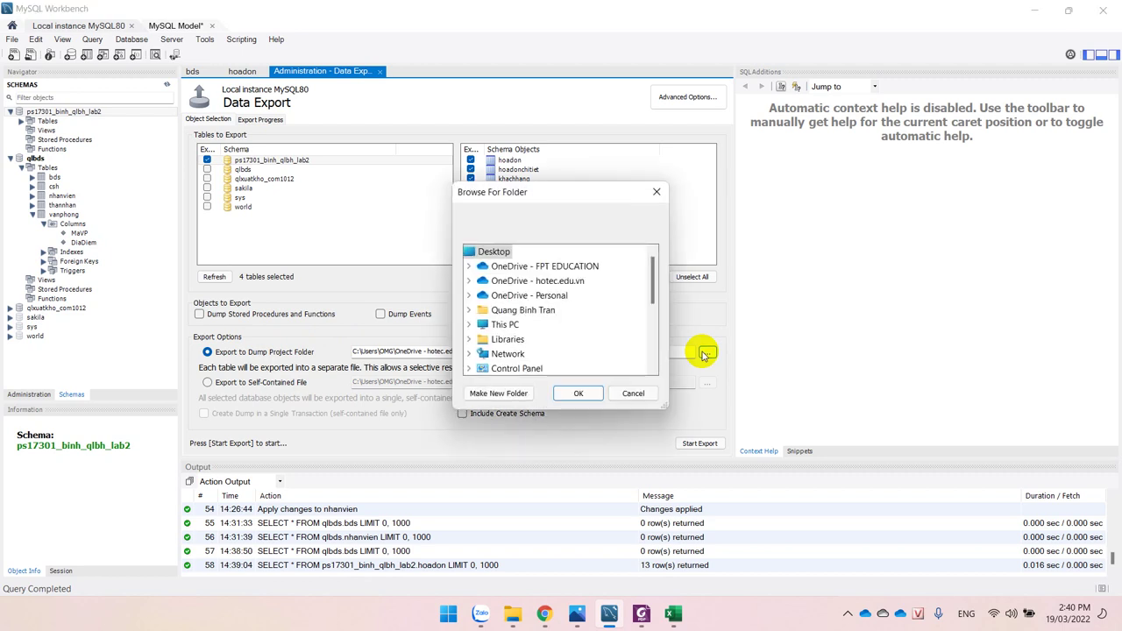
{"action": "scroll", "coordinate": [576, 352], "scroll_direction": "down", "scroll_amount": 4}
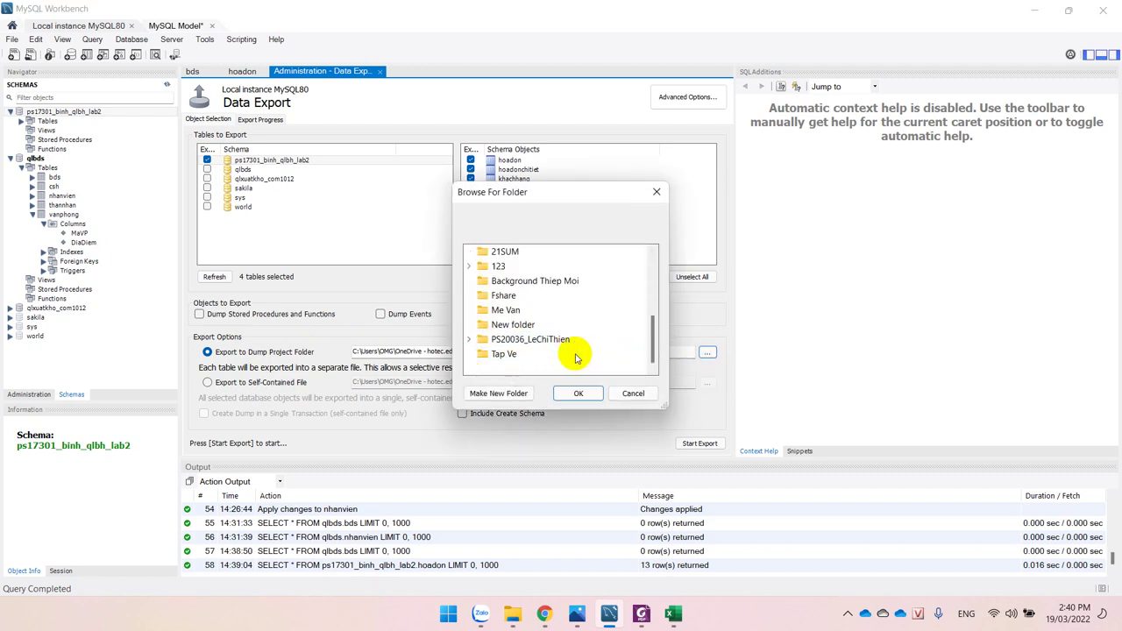
{"action": "scroll", "coordinate": [526, 351], "scroll_direction": "up", "scroll_amount": 2}
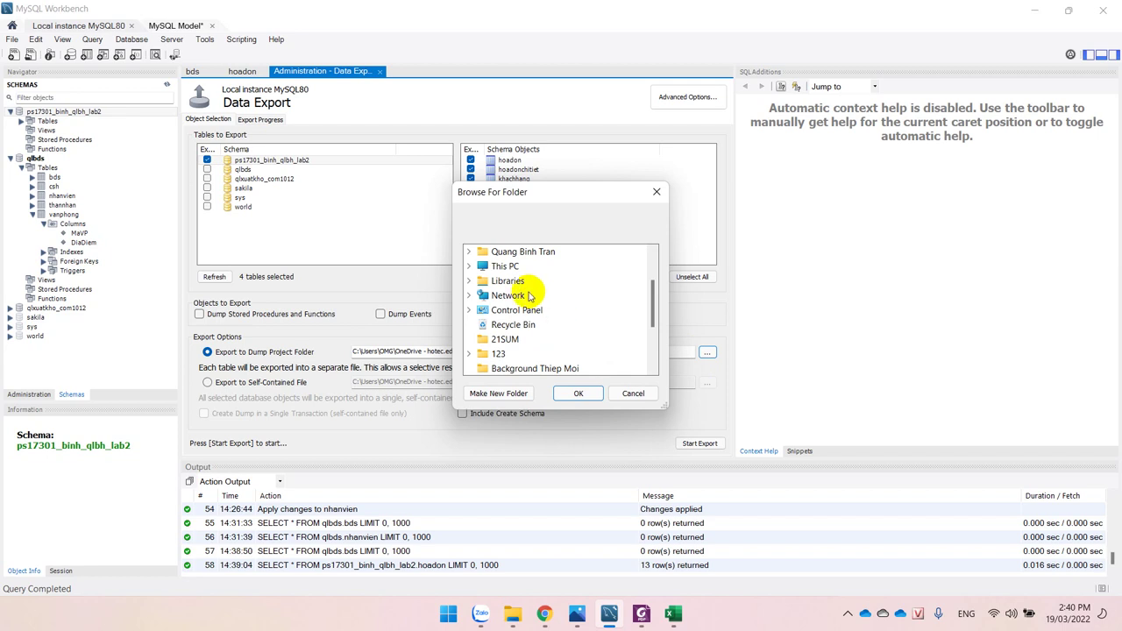
{"action": "double_click", "coordinate": [480, 265]}
{"action": "scroll", "coordinate": [561, 355], "scroll_direction": "down", "scroll_amount": 1}
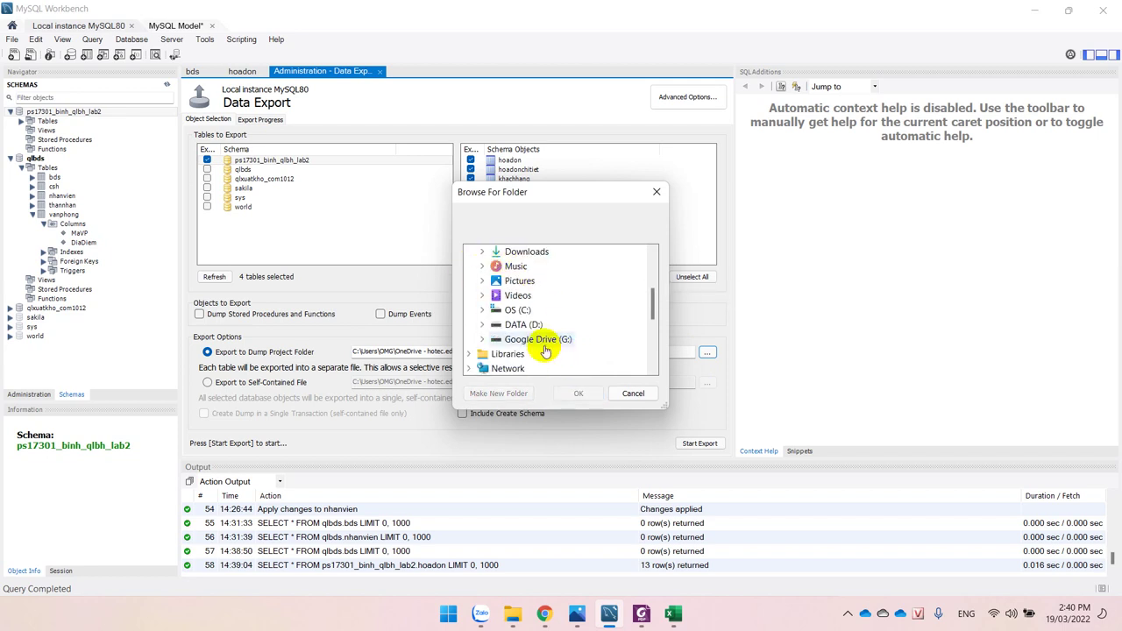
{"action": "double_click", "coordinate": [555, 341]}
{"action": "scroll", "coordinate": [548, 355], "scroll_direction": "down", "scroll_amount": 3}
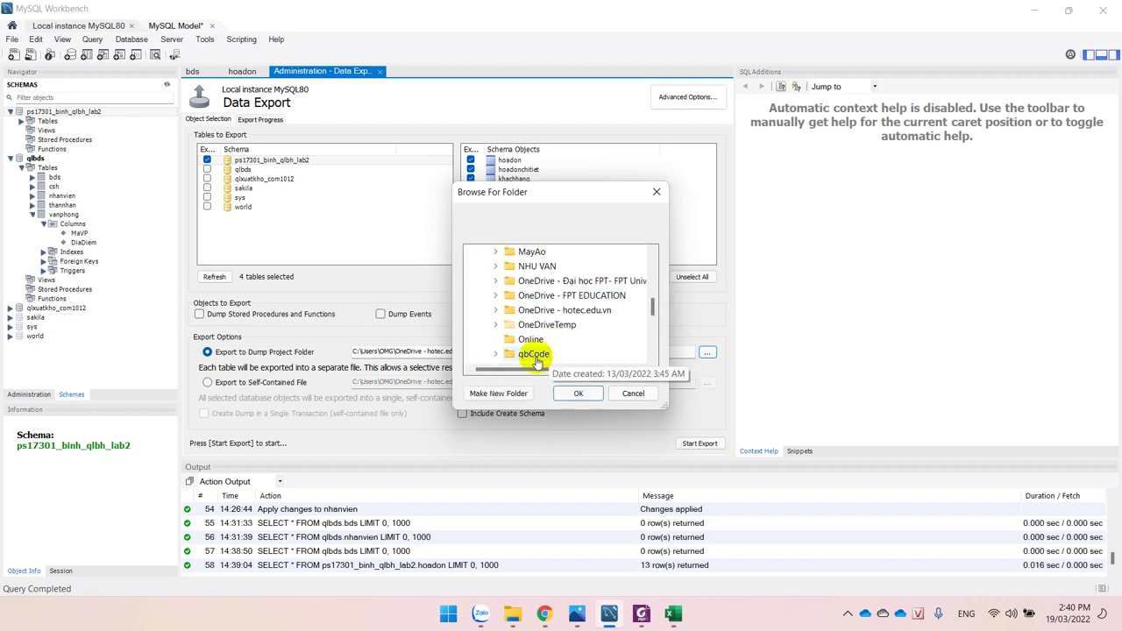
{"action": "double_click", "coordinate": [533, 354]}
{"action": "scroll", "coordinate": [601, 348], "scroll_direction": "down", "scroll_amount": 1}
{"action": "scroll", "coordinate": [601, 349], "scroll_direction": "up", "scroll_amount": 1}
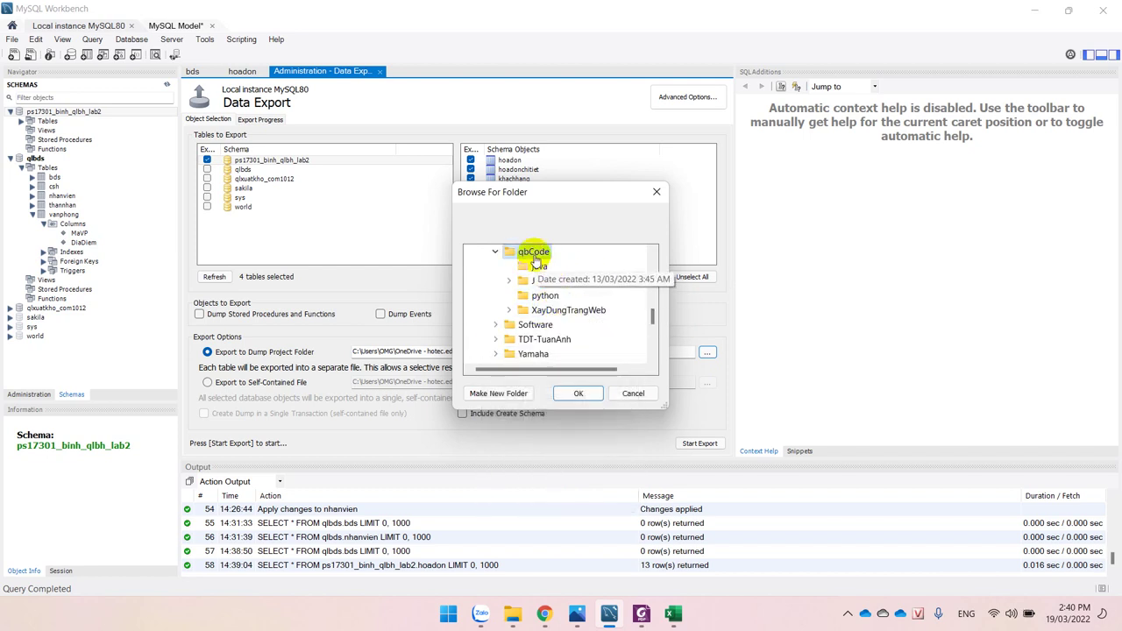
{"action": "left_click", "coordinate": [498, 394]}
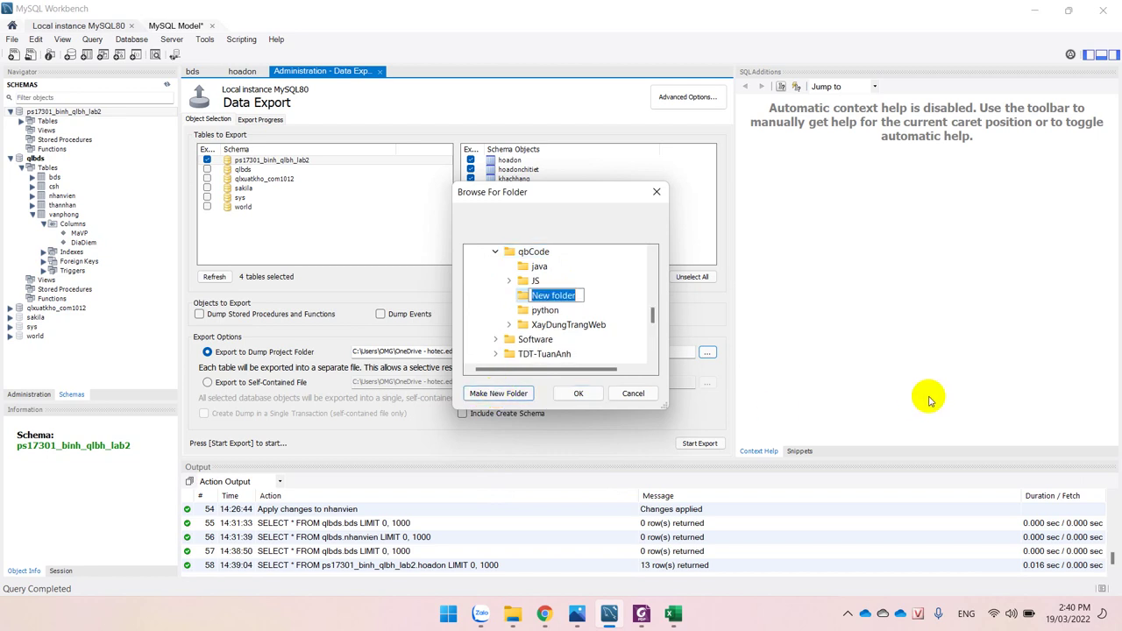
{"action": "type", "text": "CSD"}
{"action": "key", "text": "Escape"}
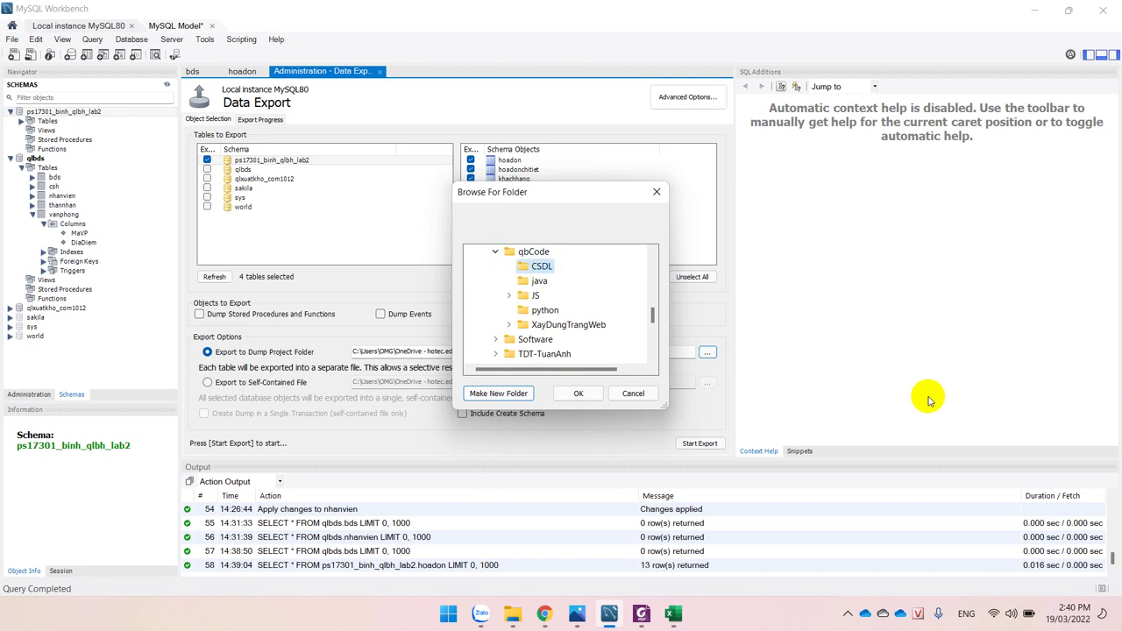
Create the folder PS17301_Binh_Lab2 inside CSDL and accept it as the dump folder
{"action": "left_click", "coordinate": [497, 392]}
{"action": "type", "text": "Lab"}
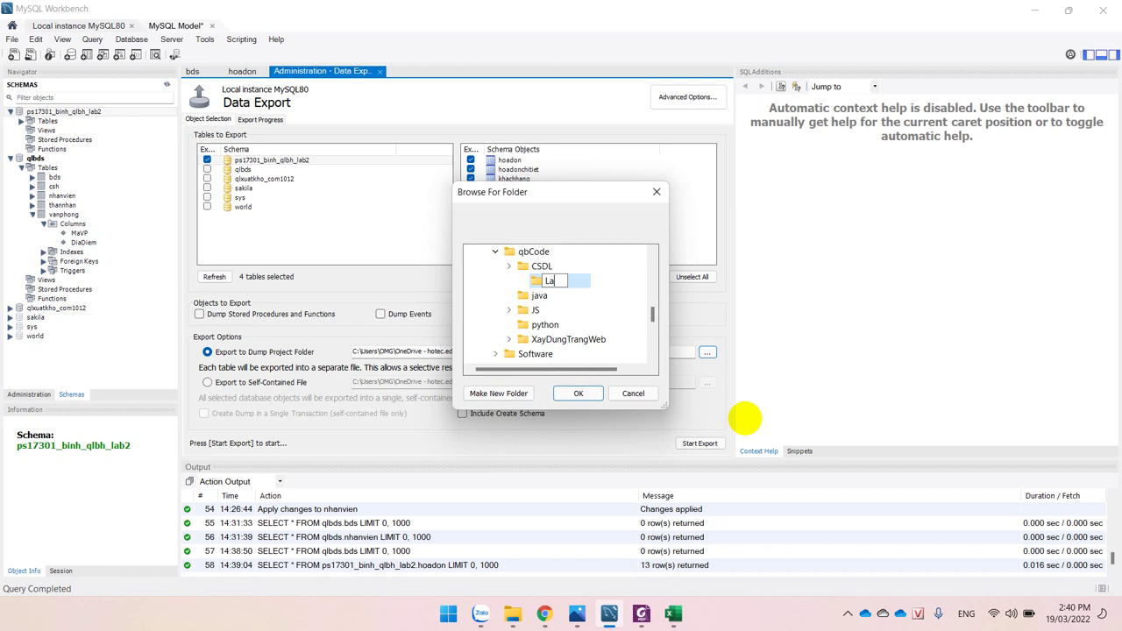
{"action": "key", "text": "BackSpace"}
{"action": "type", "text": "PS173"}
{"action": "type", "text": "01_Binh"}
{"action": "type", "text": "_Ca"}
{"action": "key", "text": "BackSpace"}
{"action": "key", "text": "BackSpace"}
{"action": "type", "text": "Lab2"}
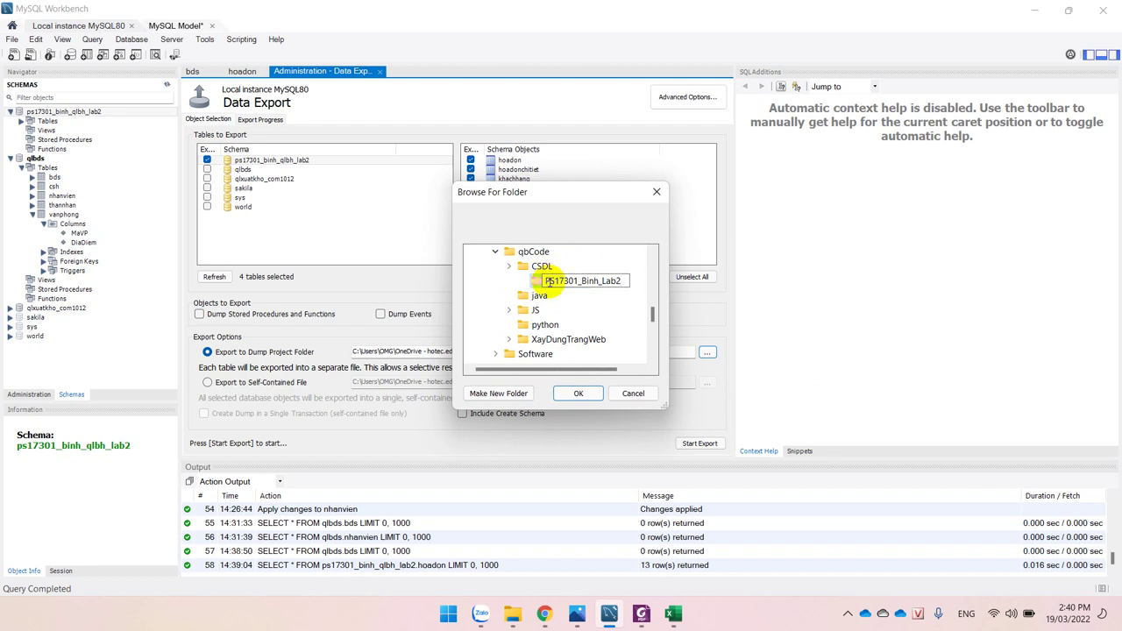
{"action": "left_click", "coordinate": [538, 284]}
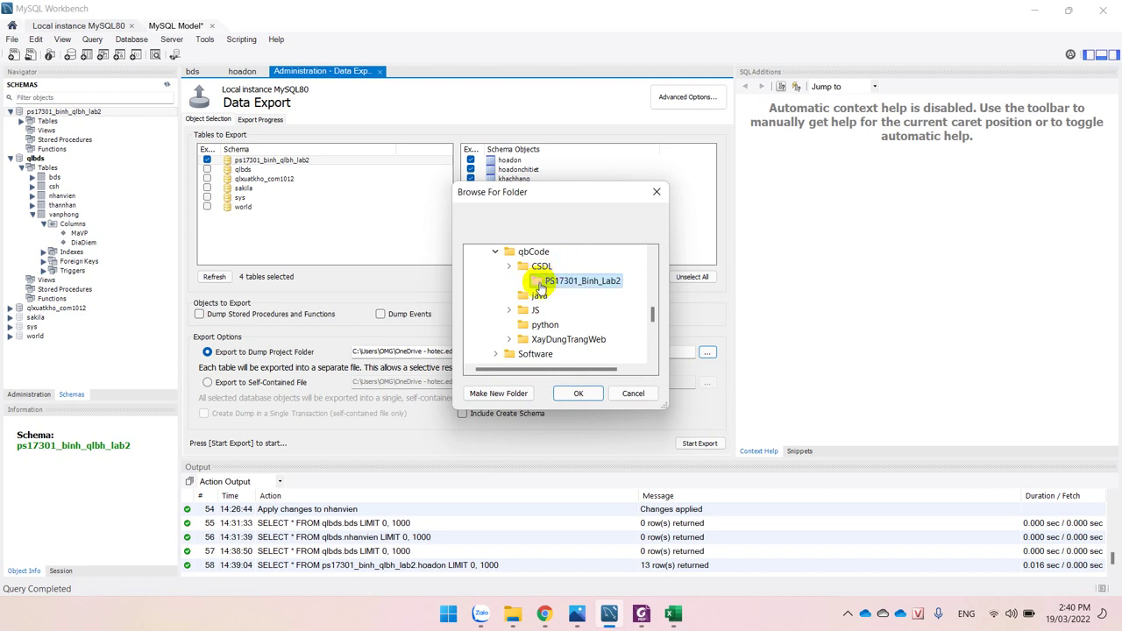
{"action": "left_click", "coordinate": [578, 392]}
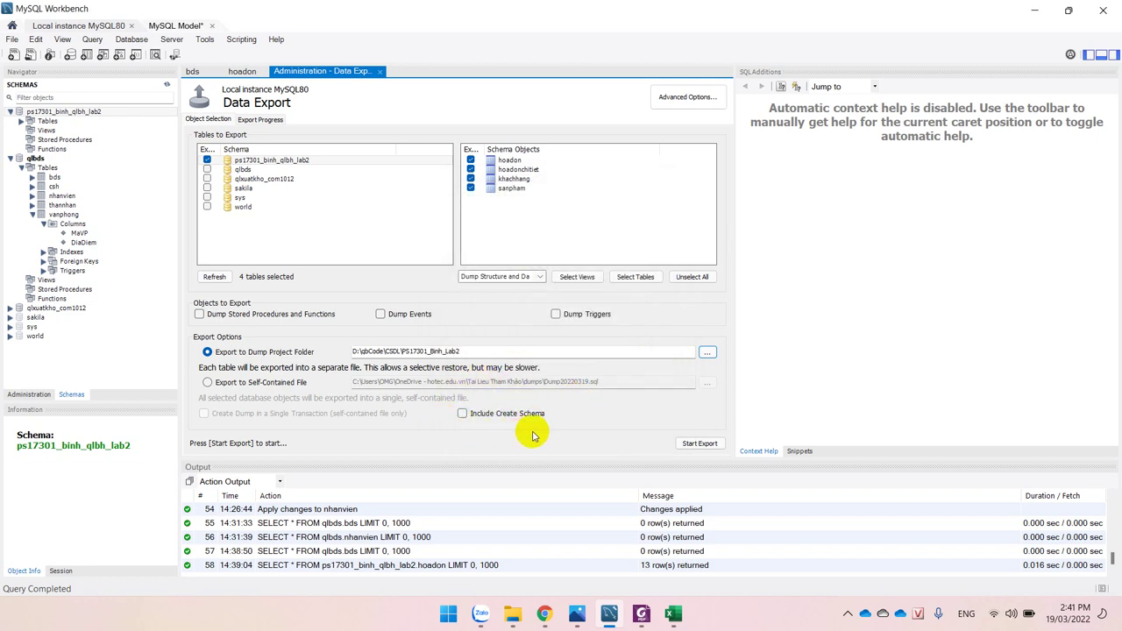
{"action": "left_click", "coordinate": [462, 413]}
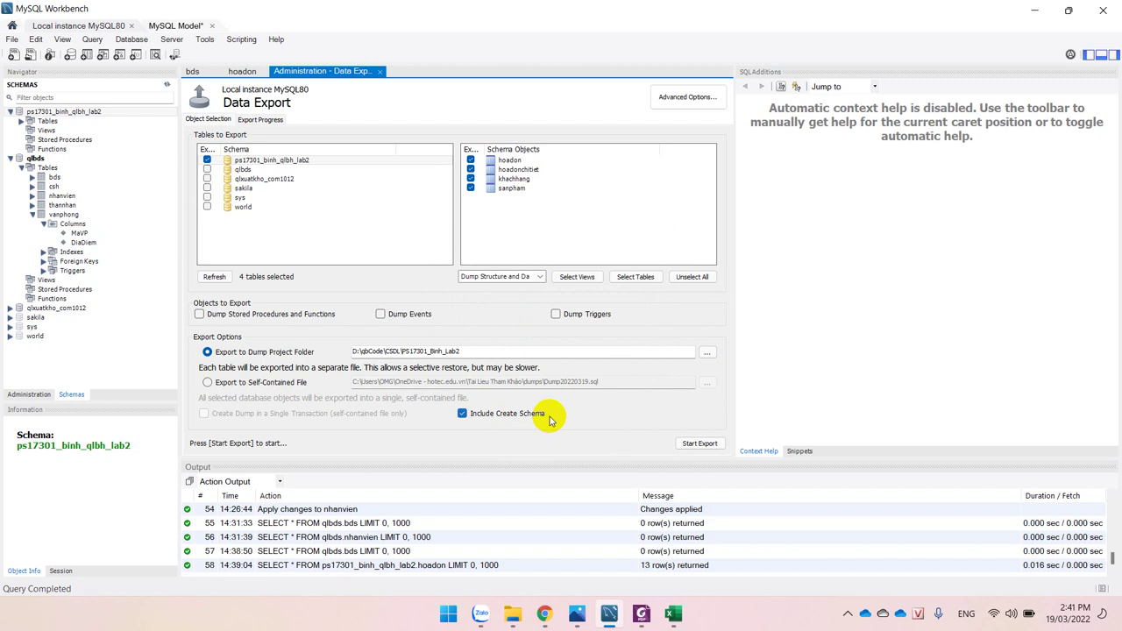
{"action": "left_click", "coordinate": [700, 443]}
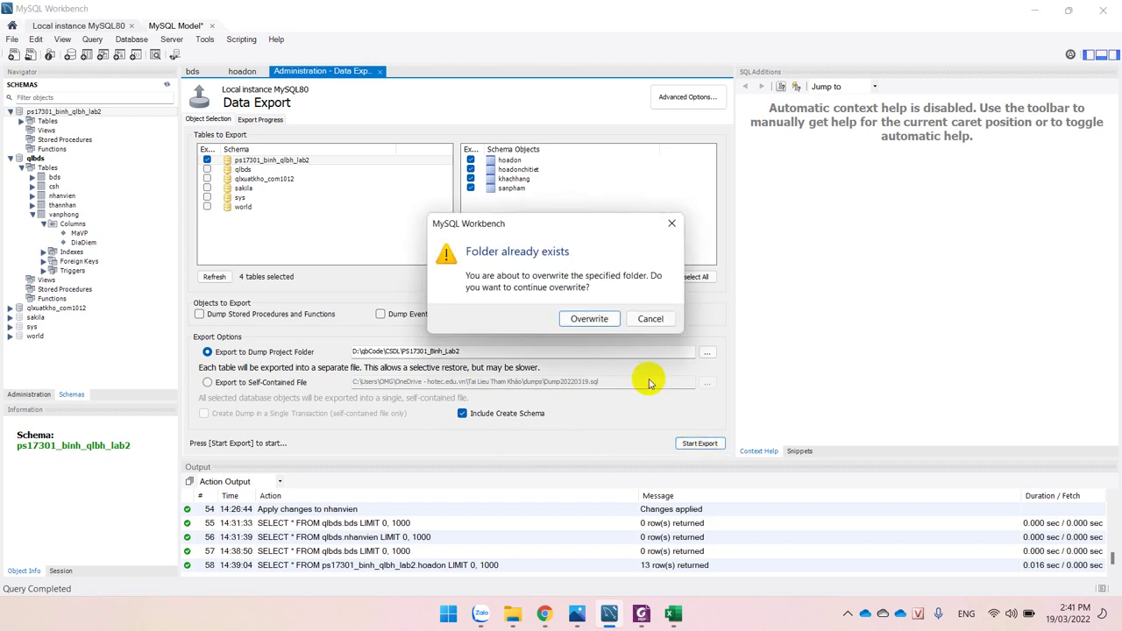
{"action": "left_click", "coordinate": [599, 322]}
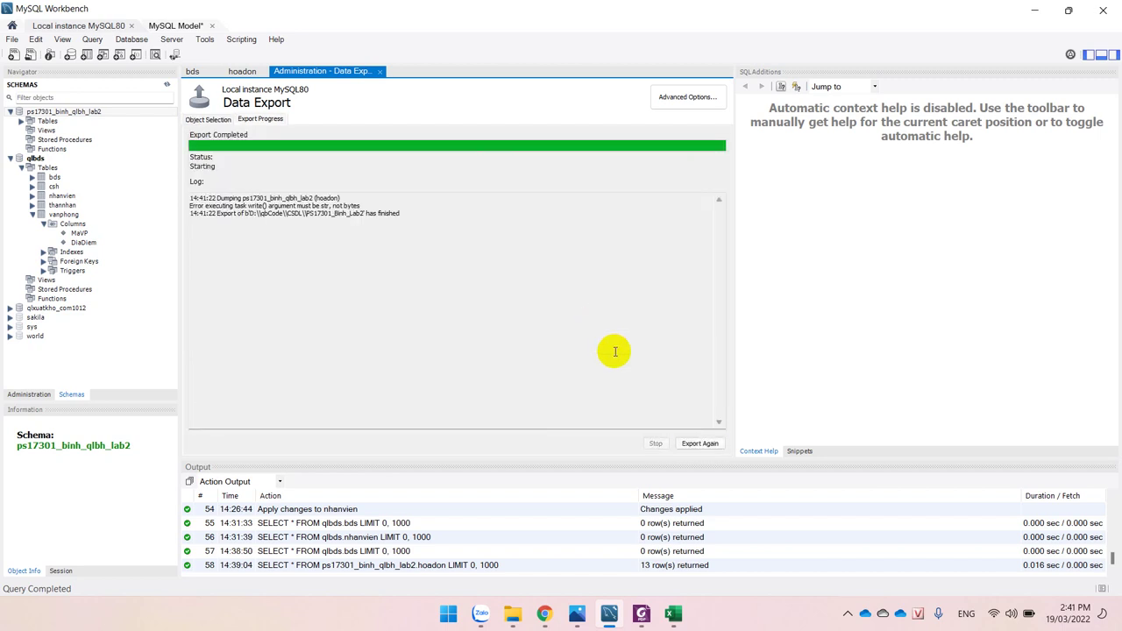
Select the export log lines showing the finished folder path, then switch to File Explorer
{"action": "left_click", "coordinate": [264, 205]}
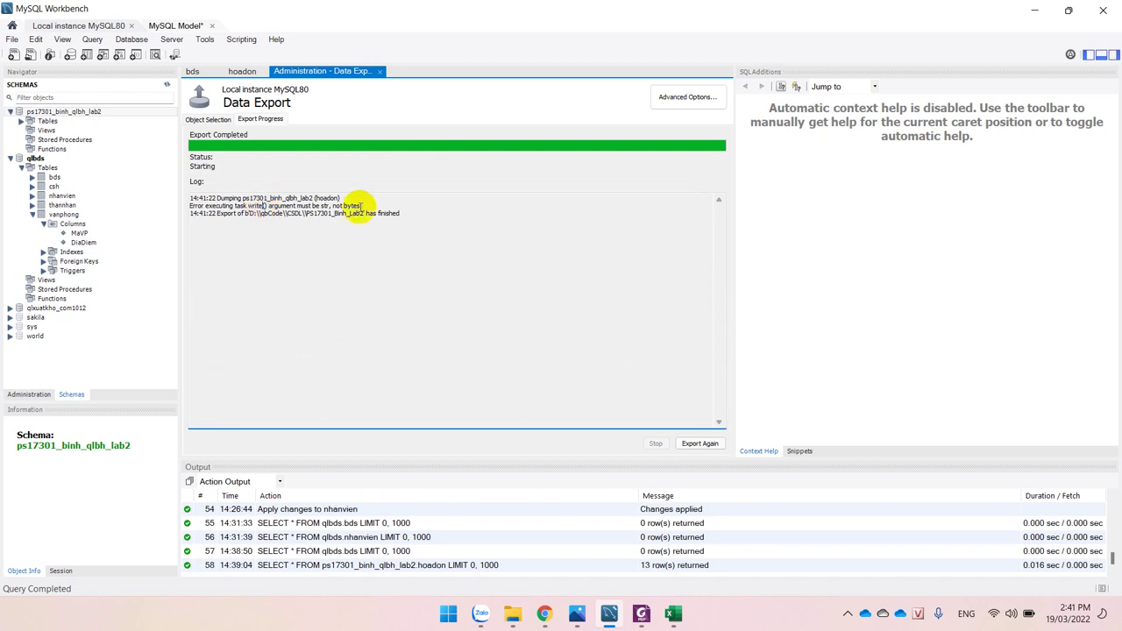
{"action": "left_click_drag", "start_coordinate": [368, 207], "coordinate": [197, 197]}
{"action": "left_click", "coordinate": [447, 209]}
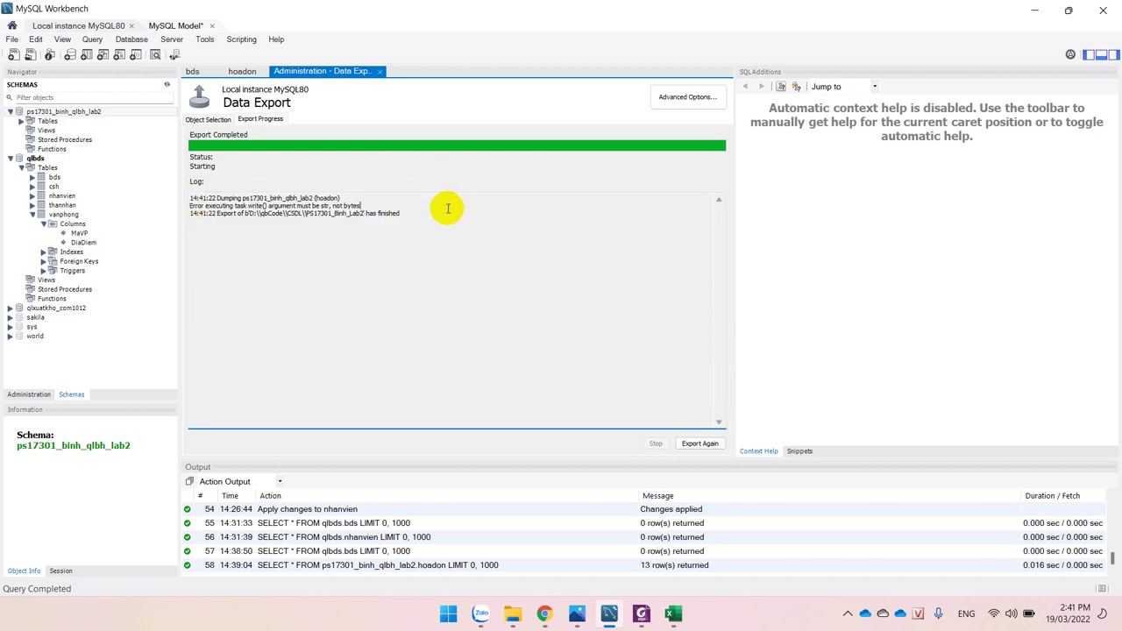
{"action": "left_click_drag", "start_coordinate": [397, 218], "coordinate": [250, 214]}
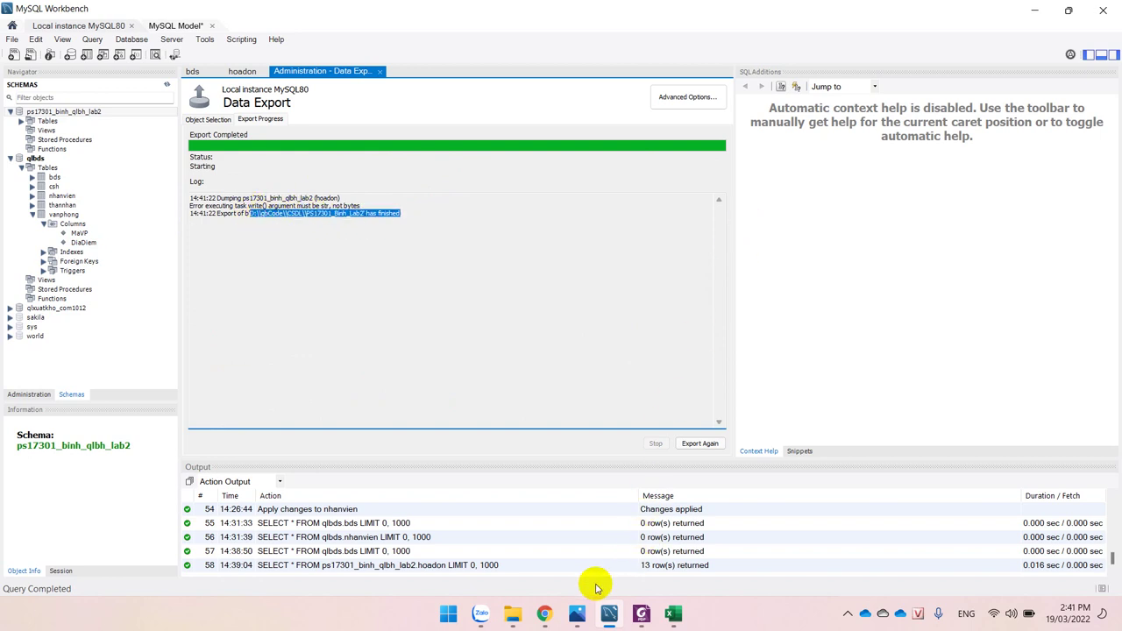
{"action": "left_click", "coordinate": [513, 613]}
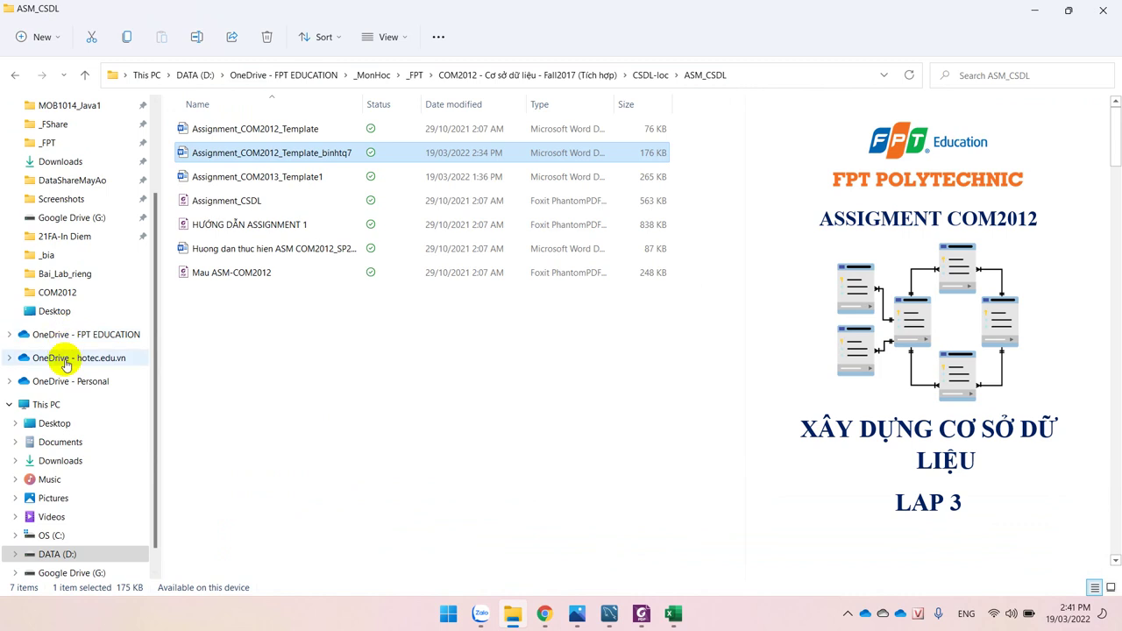
Open D:\qbCode\CSDL\PS17301_Binh_Lab2 in File Explorer
{"action": "left_click", "coordinate": [52, 555]}
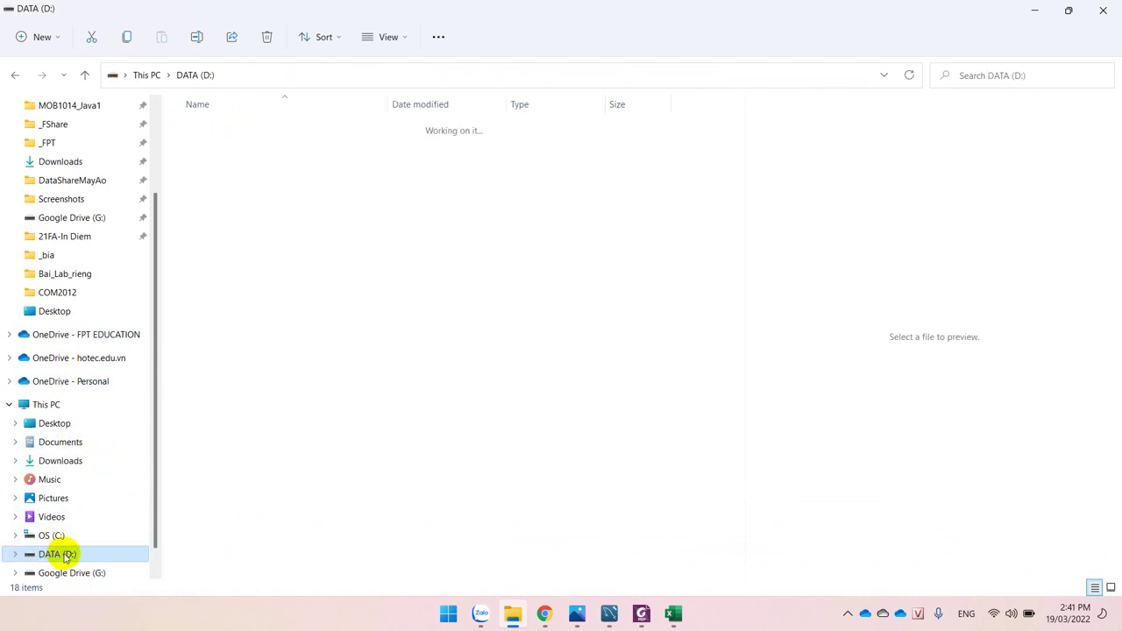
{"action": "double_click", "coordinate": [217, 419]}
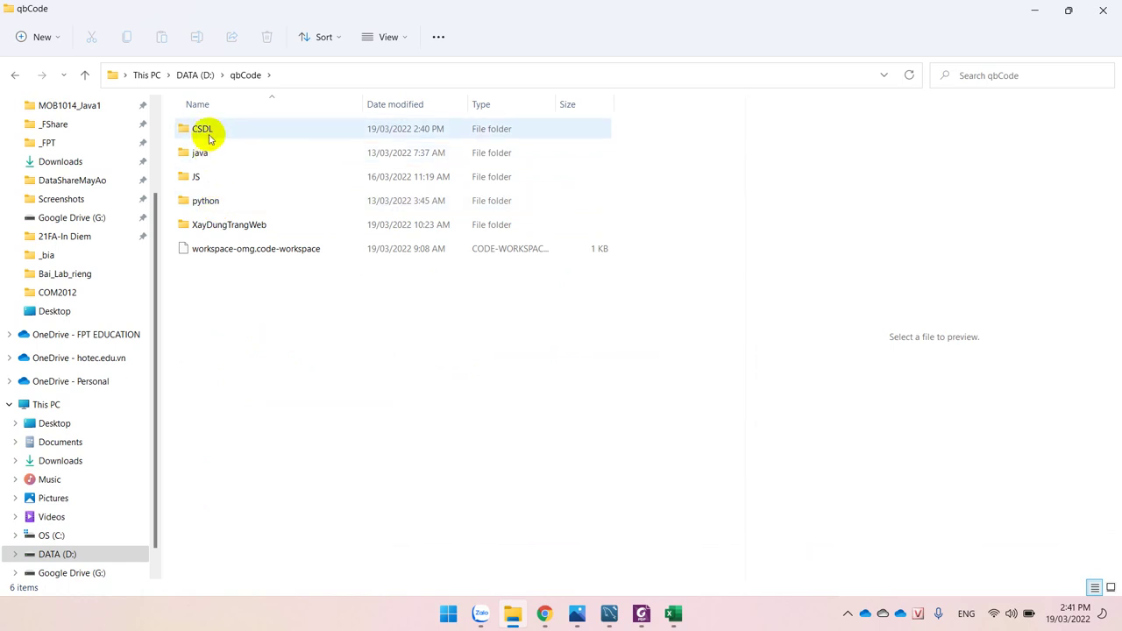
{"action": "double_click", "coordinate": [207, 132]}
{"action": "left_click", "coordinate": [210, 133]}
{"action": "double_click", "coordinate": [210, 131]}
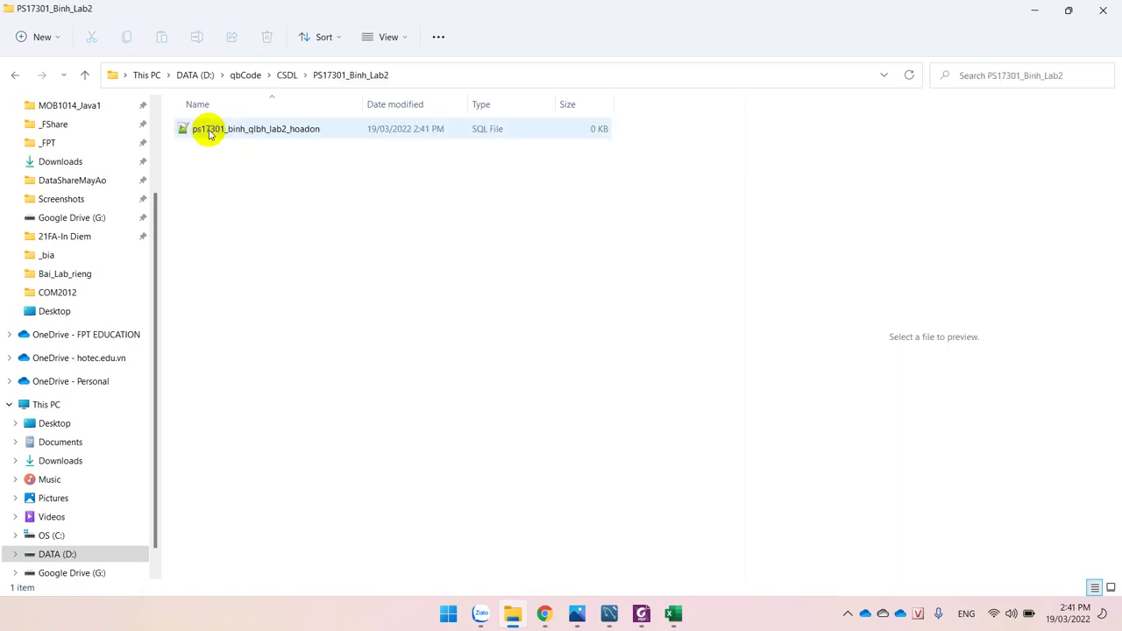
Preview ps17301_binh_qlbh_lab2_hoadon.sql, find it empty, and close the preview
{"action": "left_click", "coordinate": [206, 132]}
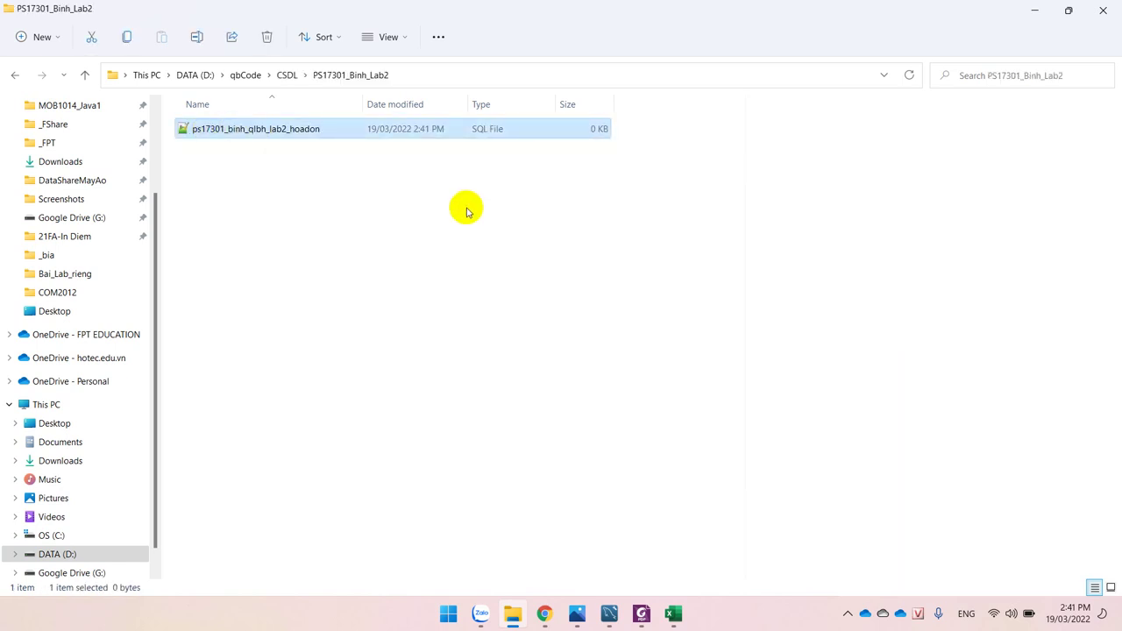
{"action": "right_click", "coordinate": [338, 130]}
{"action": "double_click", "coordinate": [292, 129]}
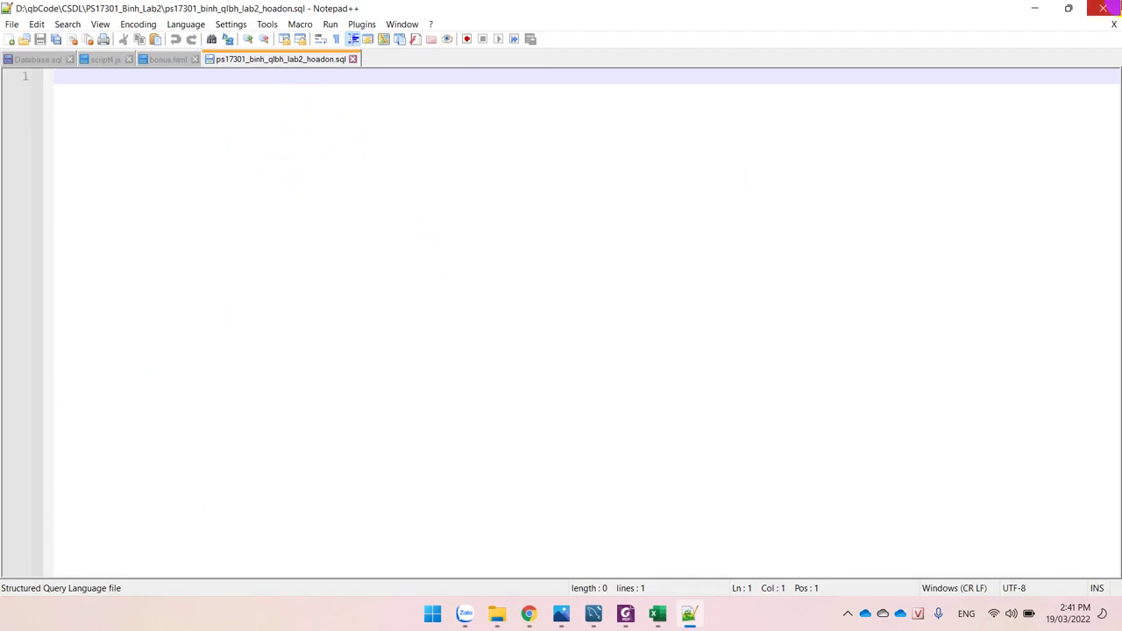
{"action": "left_click", "coordinate": [1115, 7]}
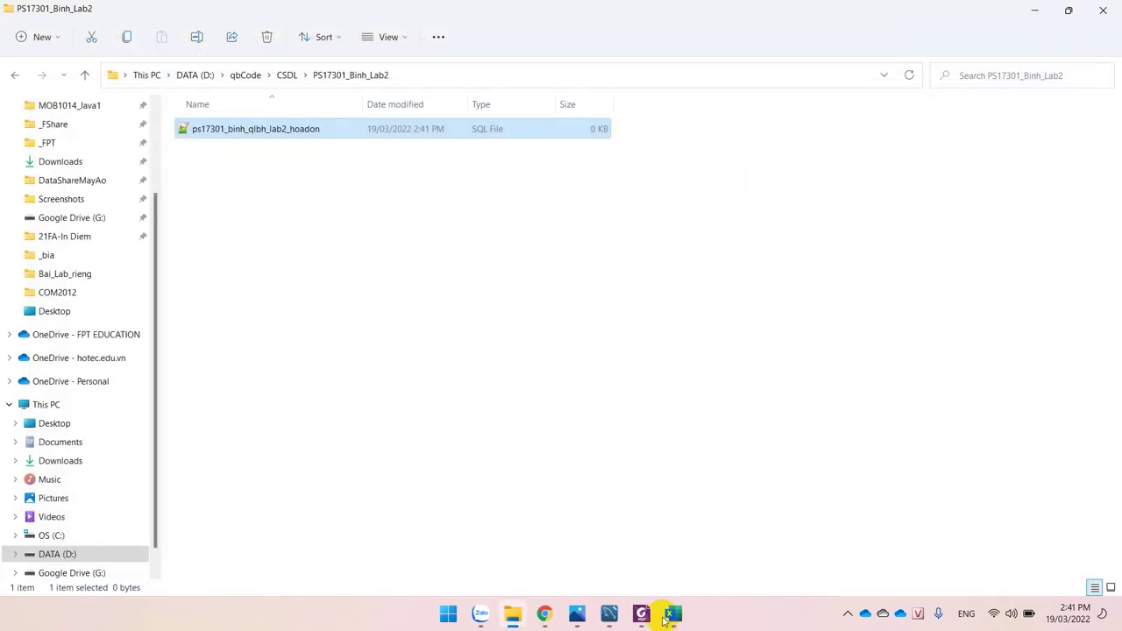
Swap the export selection from ps17301_binh_qlbh_lab2 to qlbds and export to PS17301_Binh_Lab2 (1)
{"action": "left_click", "coordinate": [614, 622]}
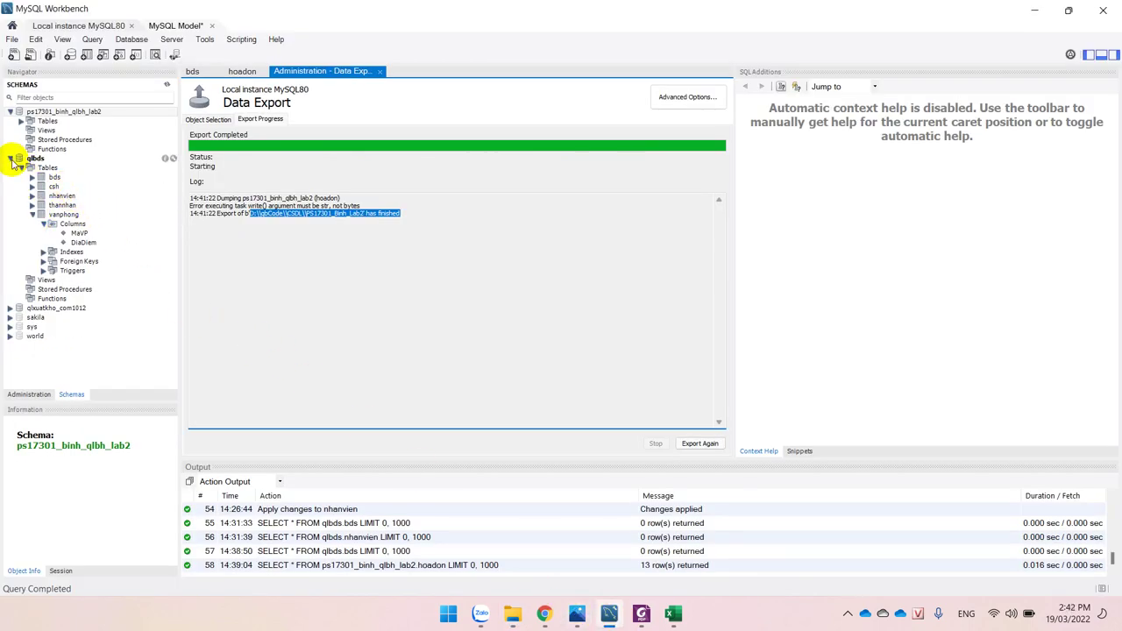
{"action": "left_click", "coordinate": [76, 161]}
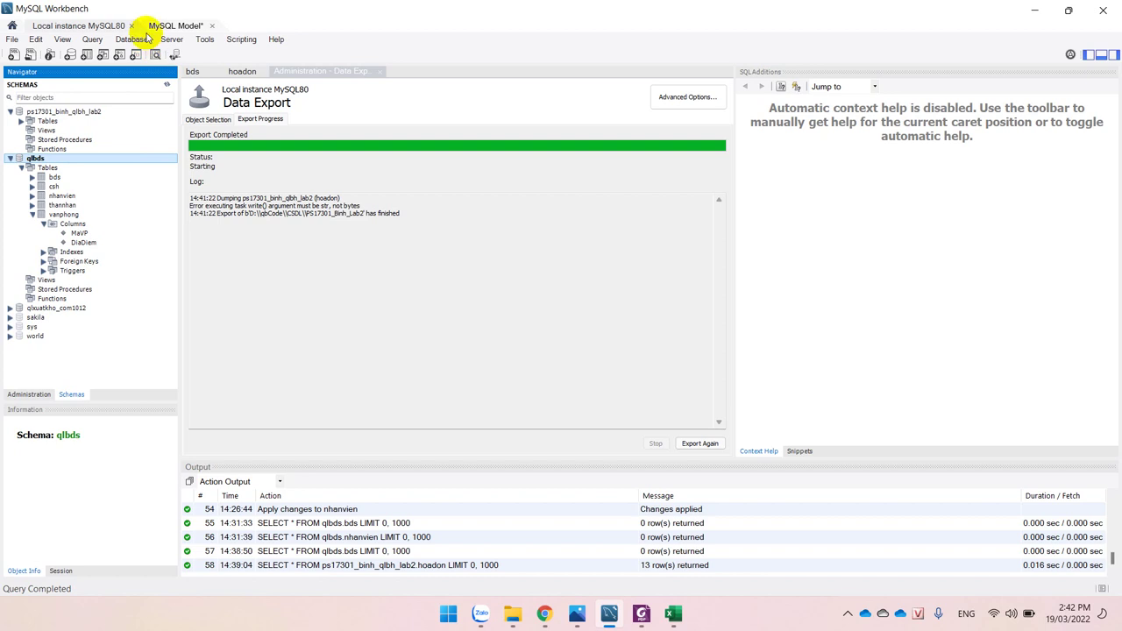
{"action": "left_click", "coordinate": [171, 38]}
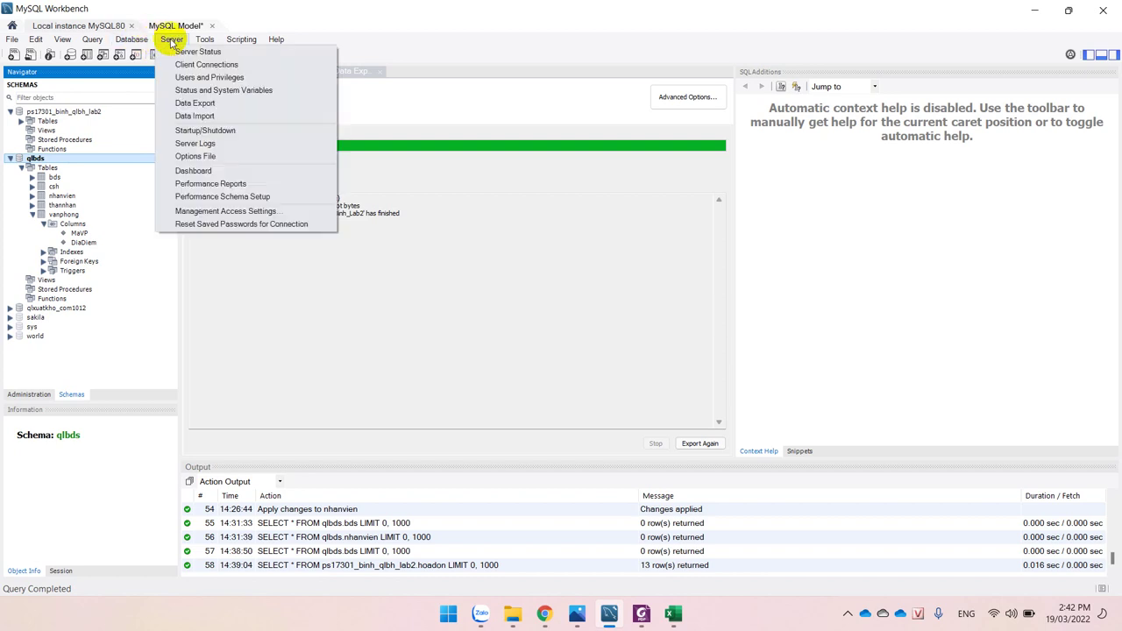
{"action": "left_click", "coordinate": [166, 96]}
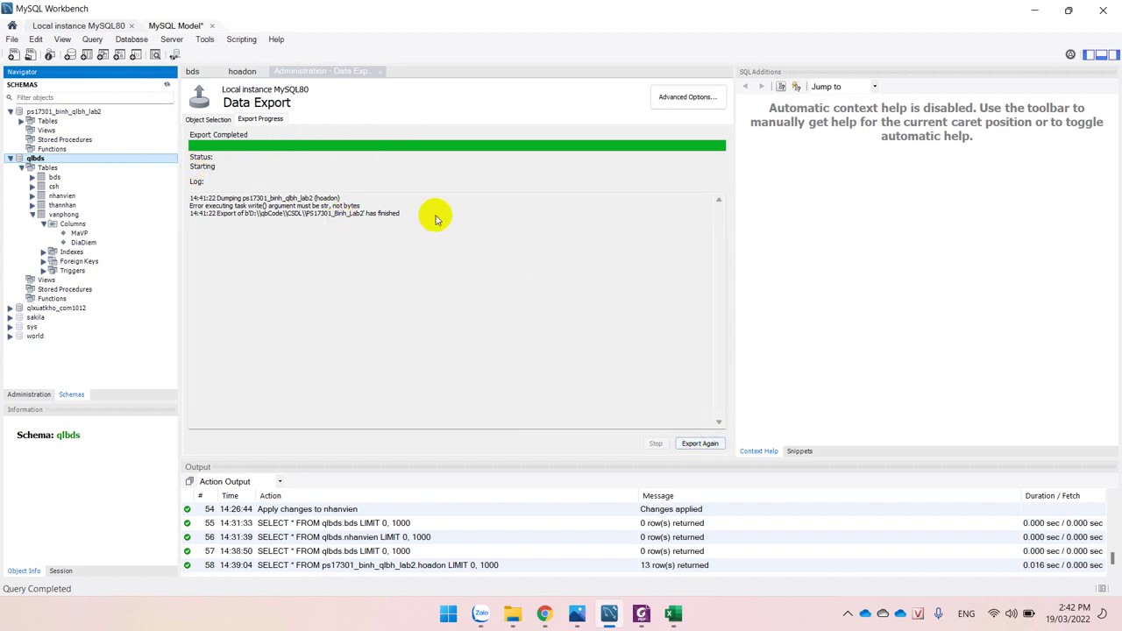
{"action": "left_click", "coordinate": [210, 118]}
{"action": "left_click", "coordinate": [206, 159]}
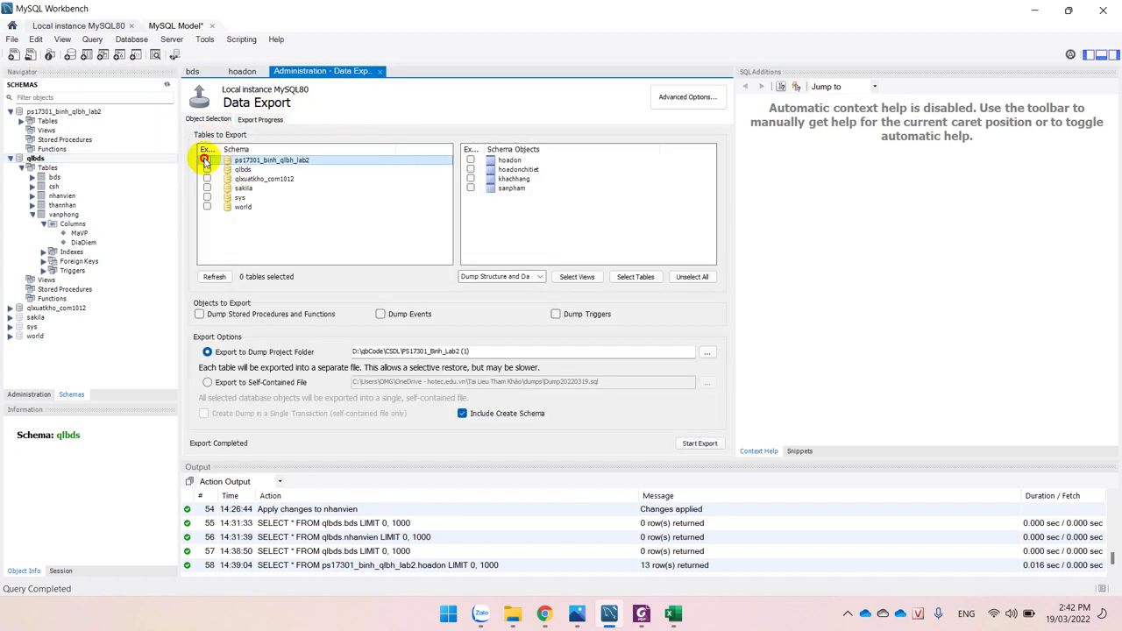
{"action": "left_click", "coordinate": [242, 169]}
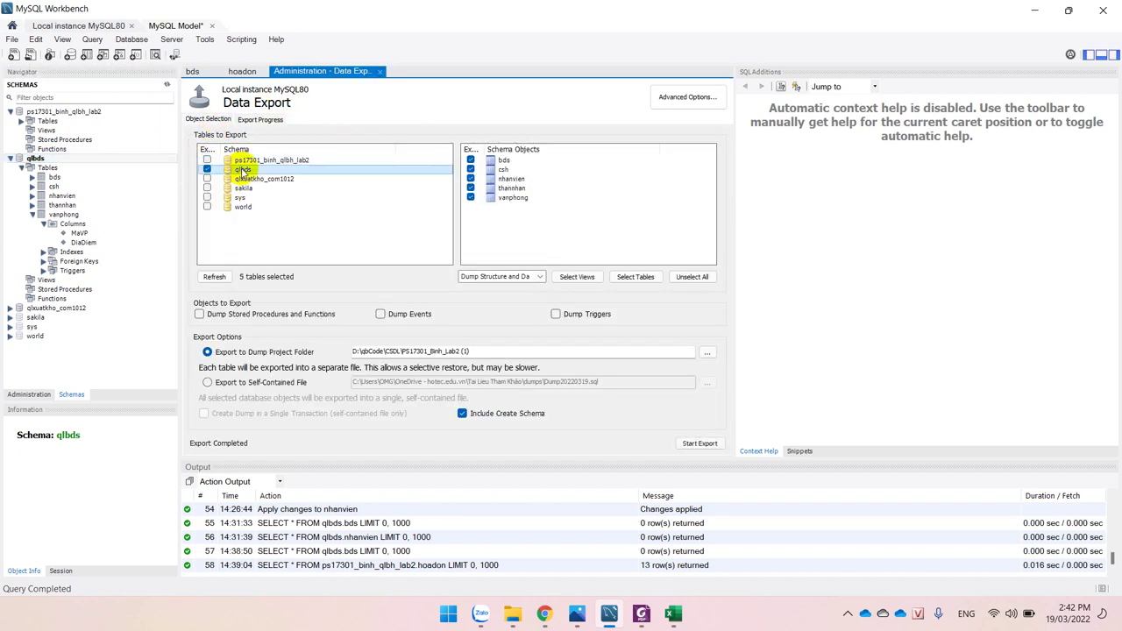
{"action": "left_click", "coordinate": [481, 351]}
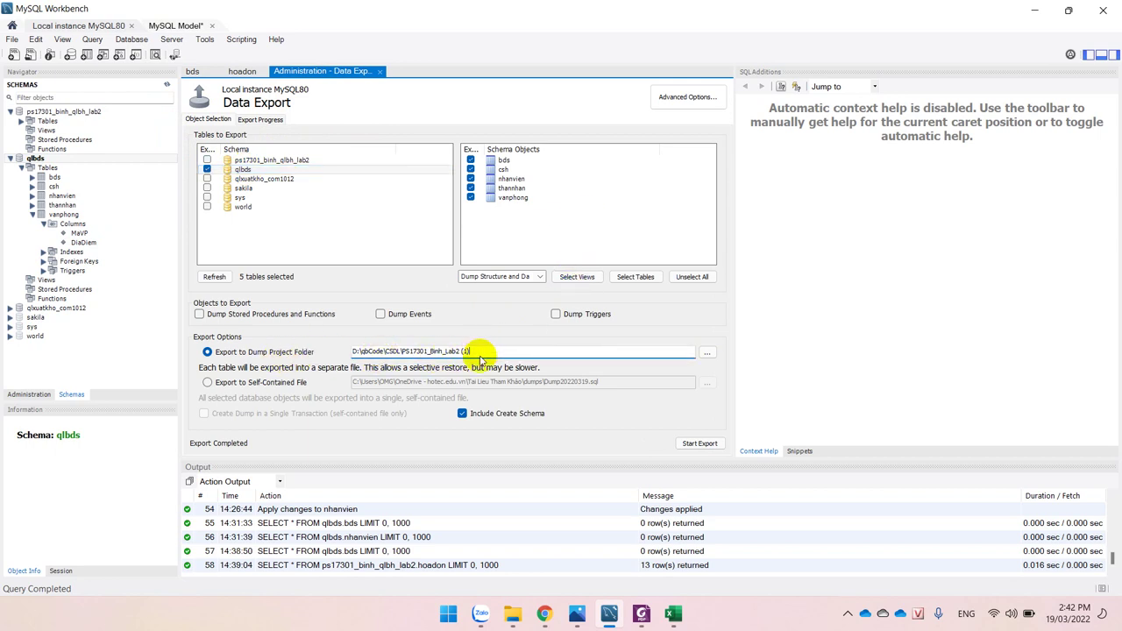
{"action": "left_click", "coordinate": [689, 443]}
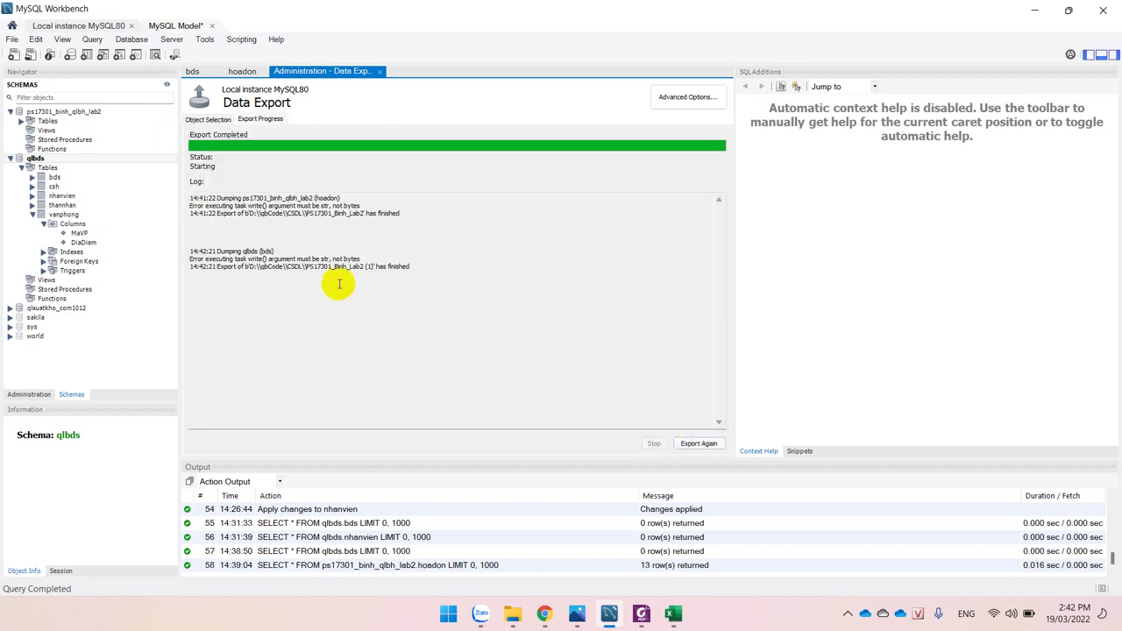
Review the qlbds export log, then set the output to Export to Self-Contained File
{"action": "left_click", "coordinate": [295, 266]}
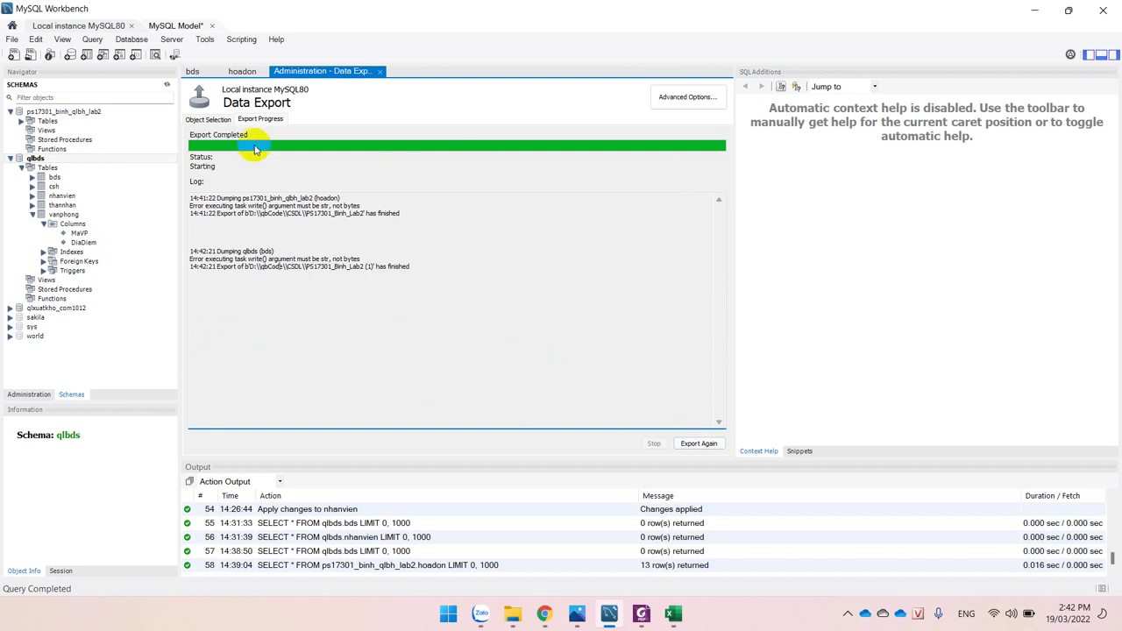
{"action": "left_click", "coordinate": [211, 120]}
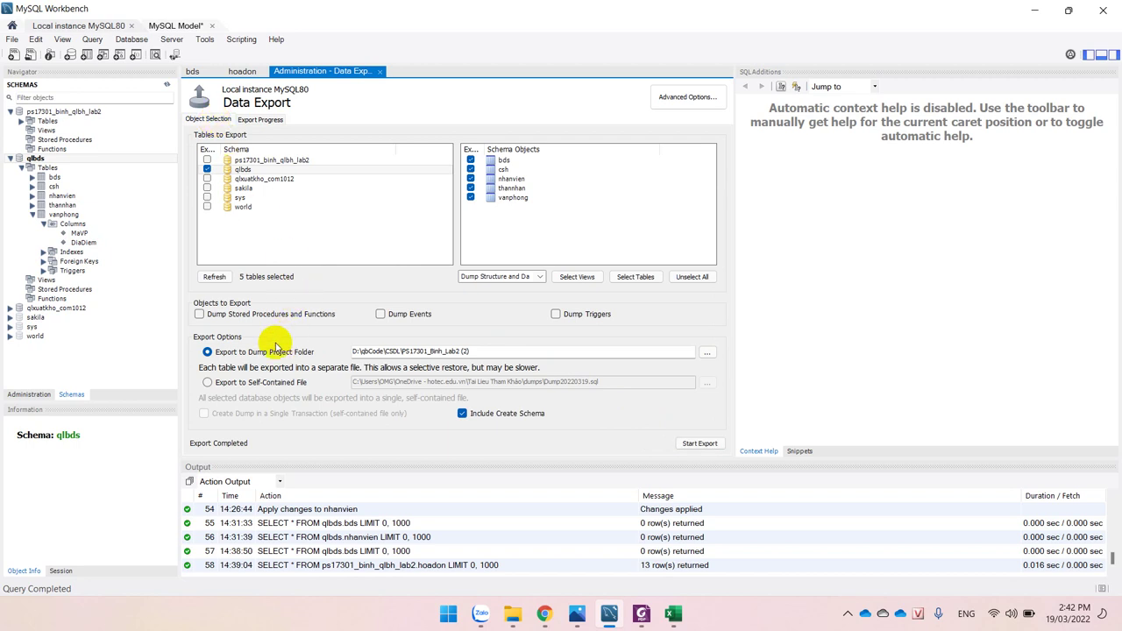
{"action": "left_click", "coordinate": [231, 384]}
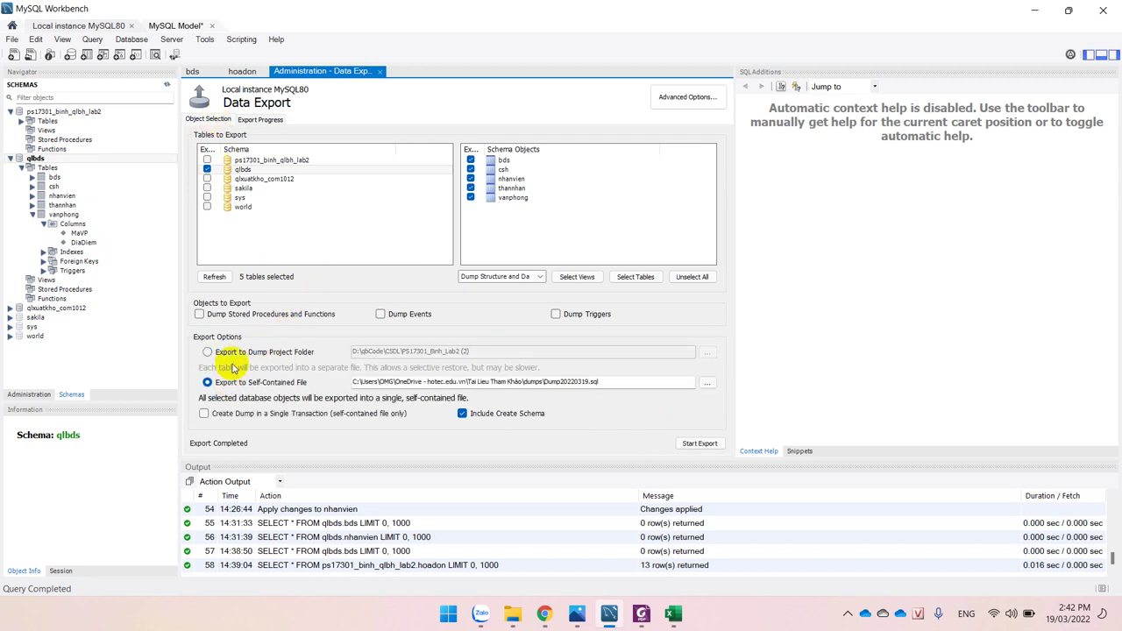
{"action": "left_click", "coordinate": [225, 352]}
{"action": "left_click", "coordinate": [235, 382]}
{"action": "left_click", "coordinate": [706, 384]}
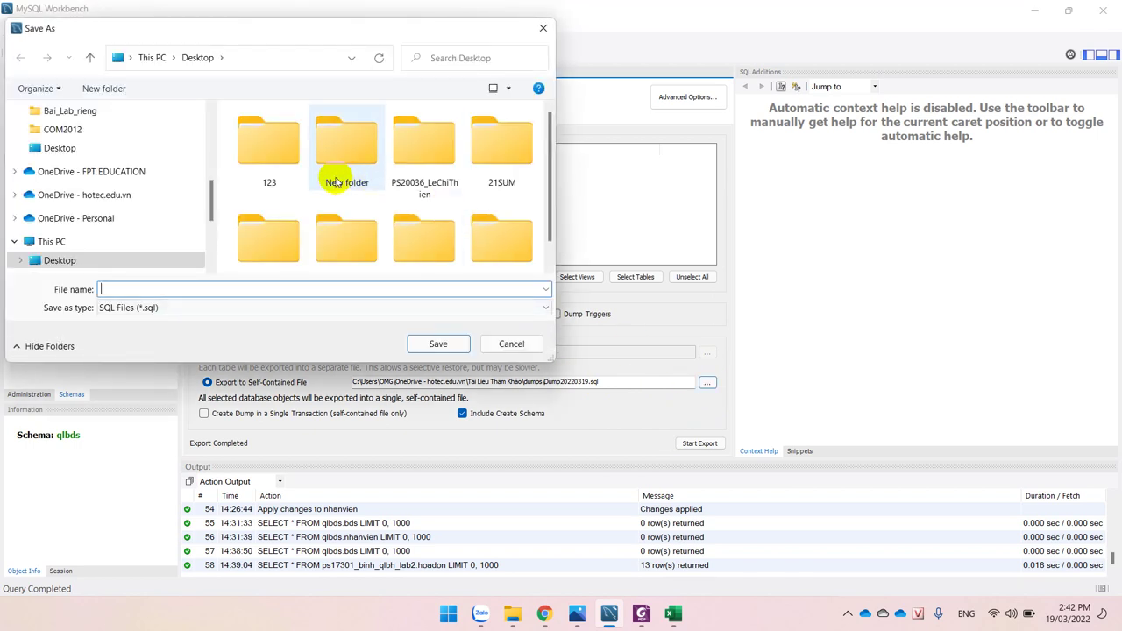
{"action": "left_click", "coordinate": [60, 260]}
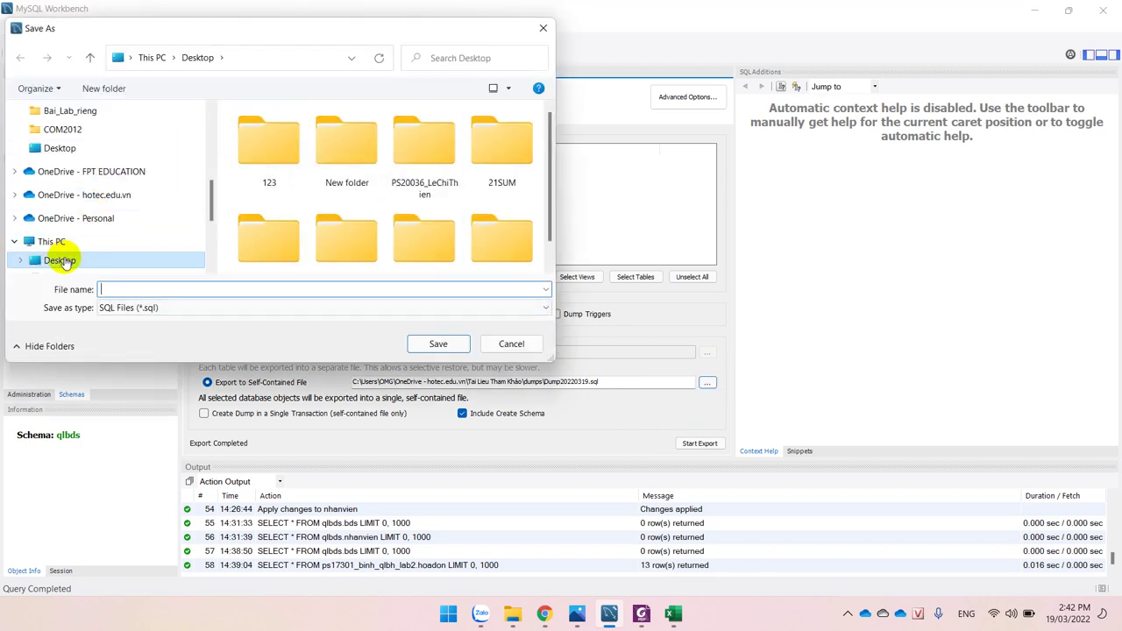
{"action": "scroll", "coordinate": [66, 254], "scroll_direction": "down", "scroll_amount": 3}
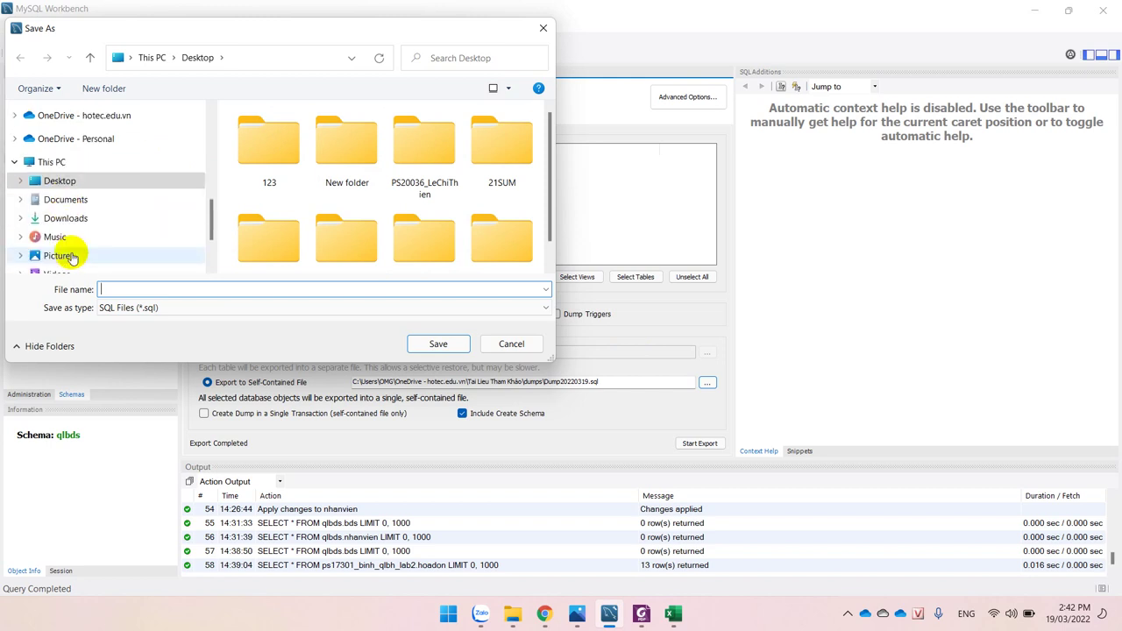
{"action": "left_click", "coordinate": [76, 225]}
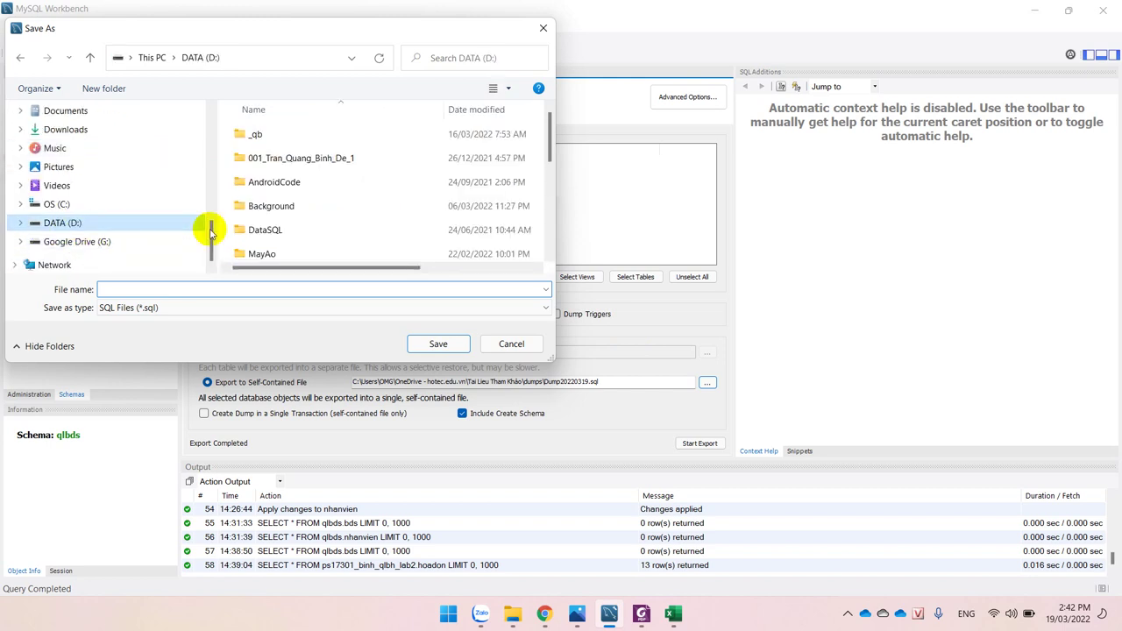
{"action": "scroll", "coordinate": [293, 228], "scroll_direction": "down", "scroll_amount": 5}
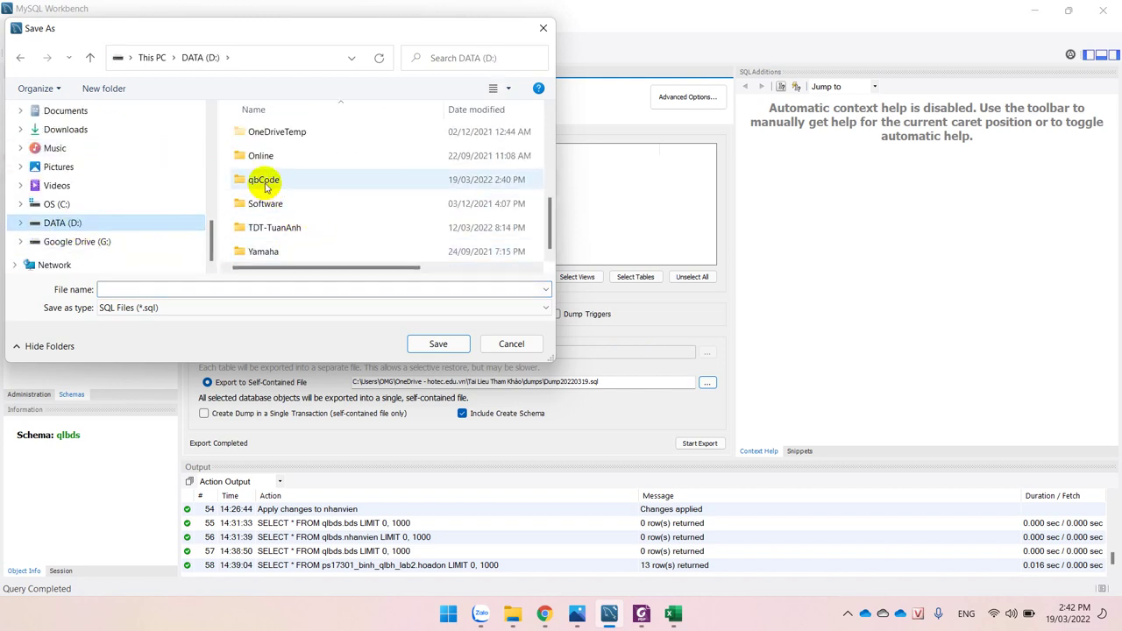
{"action": "double_click", "coordinate": [264, 179]}
{"action": "double_click", "coordinate": [263, 133]}
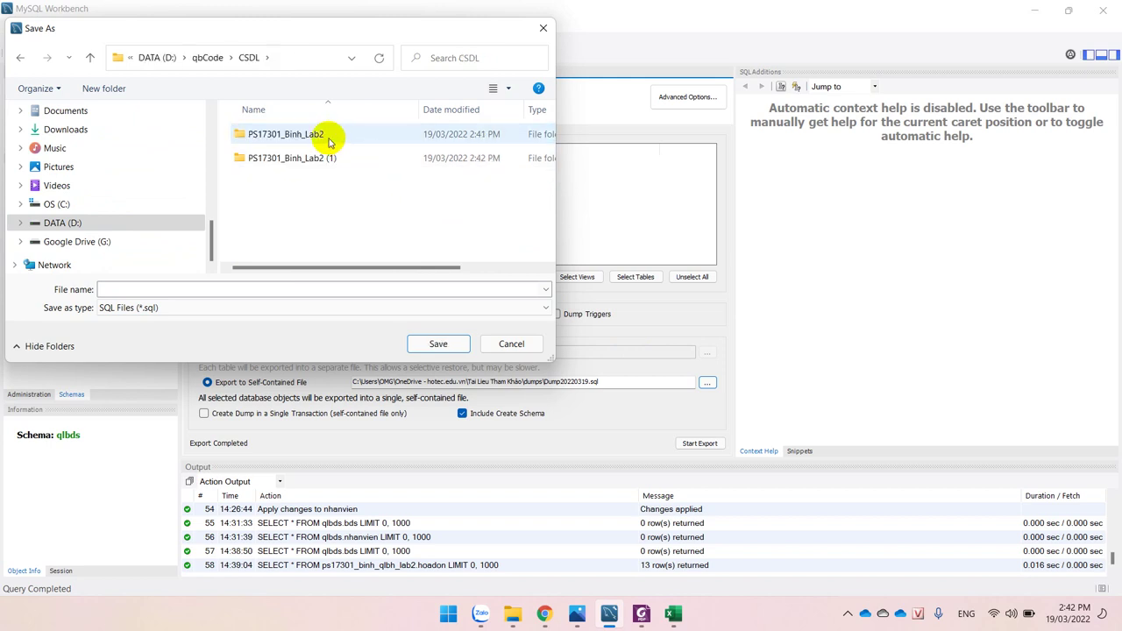
{"action": "left_click", "coordinate": [325, 136]}
{"action": "left_click", "coordinate": [419, 343]}
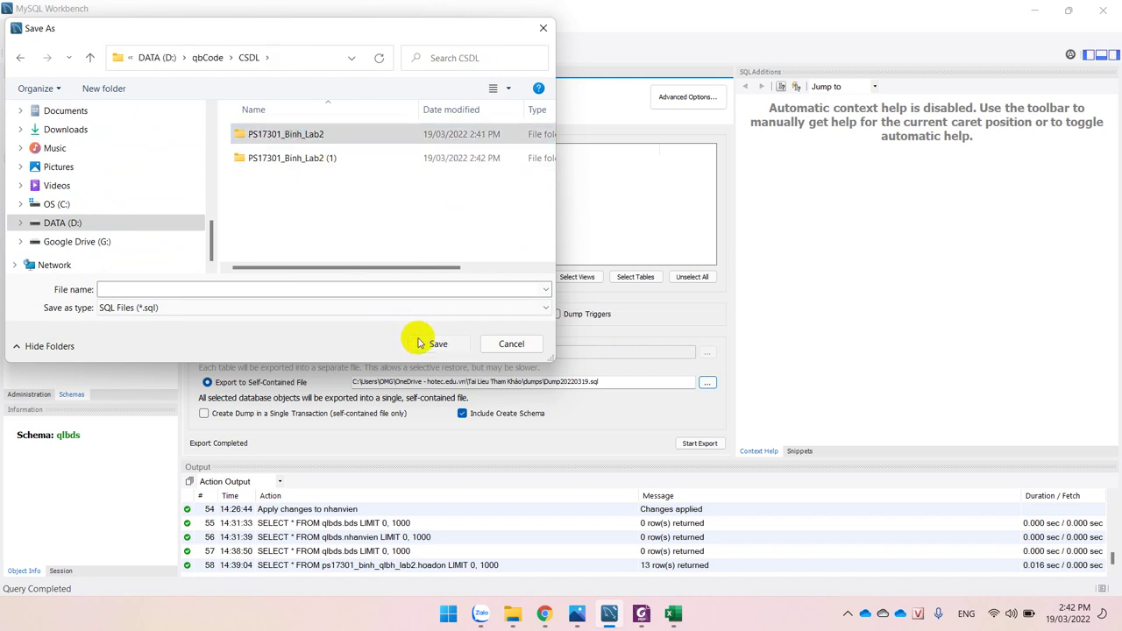
{"action": "left_click", "coordinate": [144, 289]}
{"action": "left_click", "coordinate": [346, 138]}
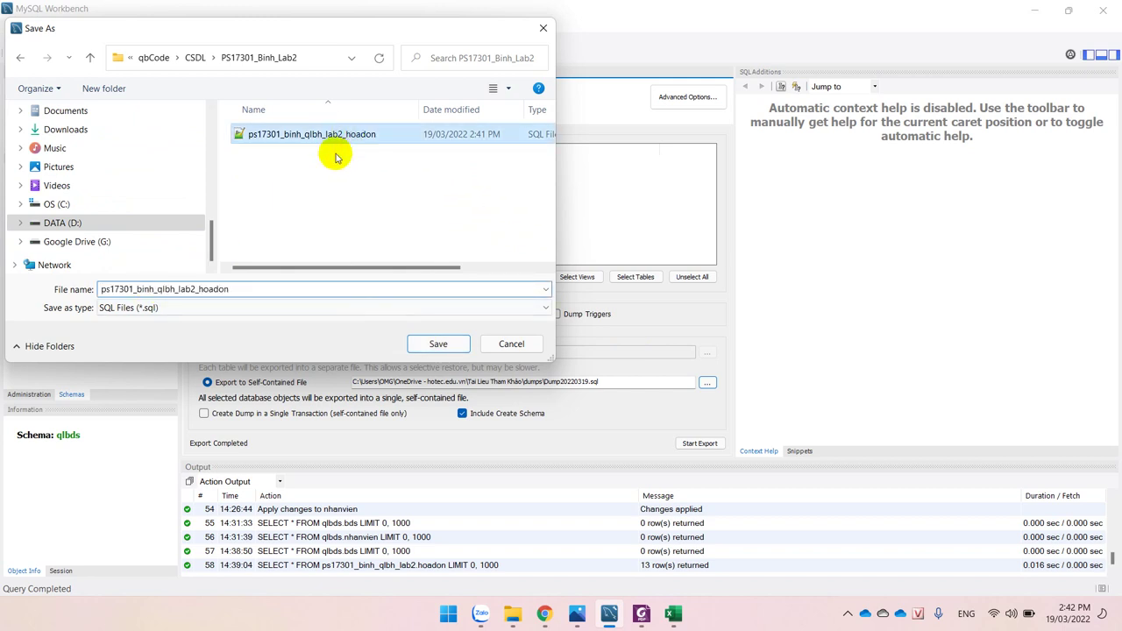
{"action": "double_click", "coordinate": [223, 289]}
{"action": "left_click", "coordinate": [251, 290]}
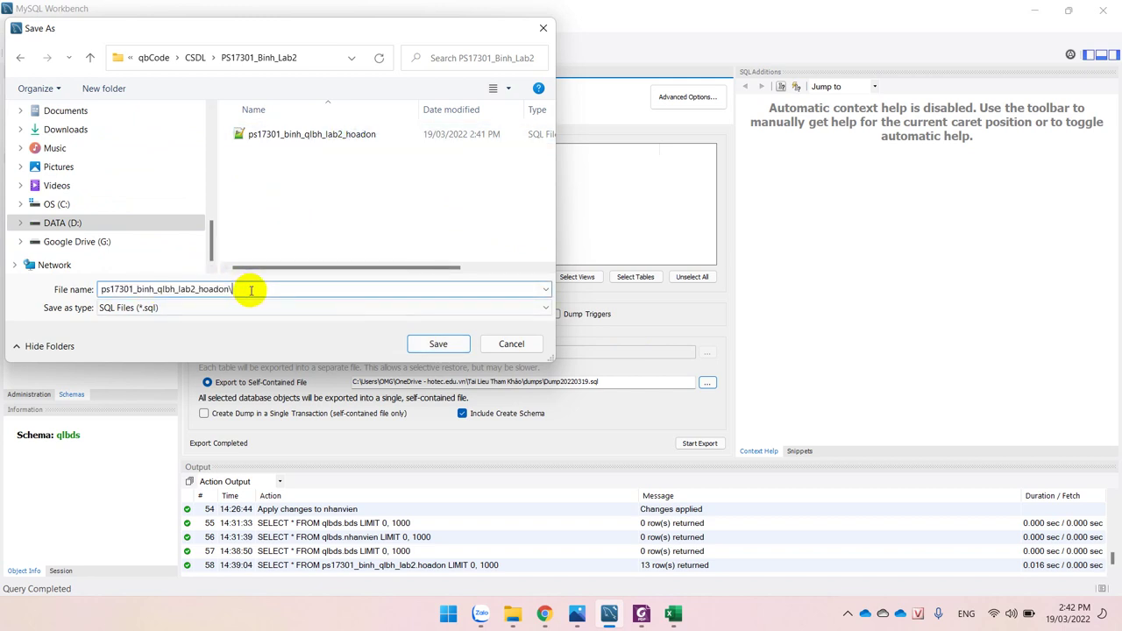
{"action": "key", "text": "BackSpace"}
{"action": "key", "text": "BackSpace"}
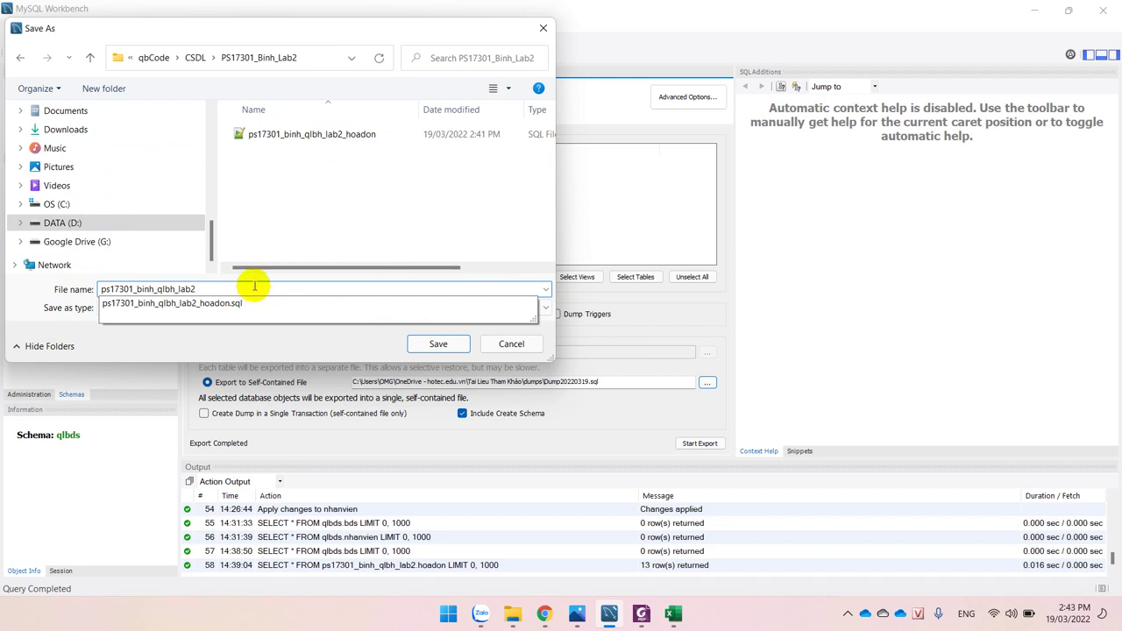
{"action": "left_click", "coordinate": [220, 338]}
{"action": "left_click", "coordinate": [438, 343]}
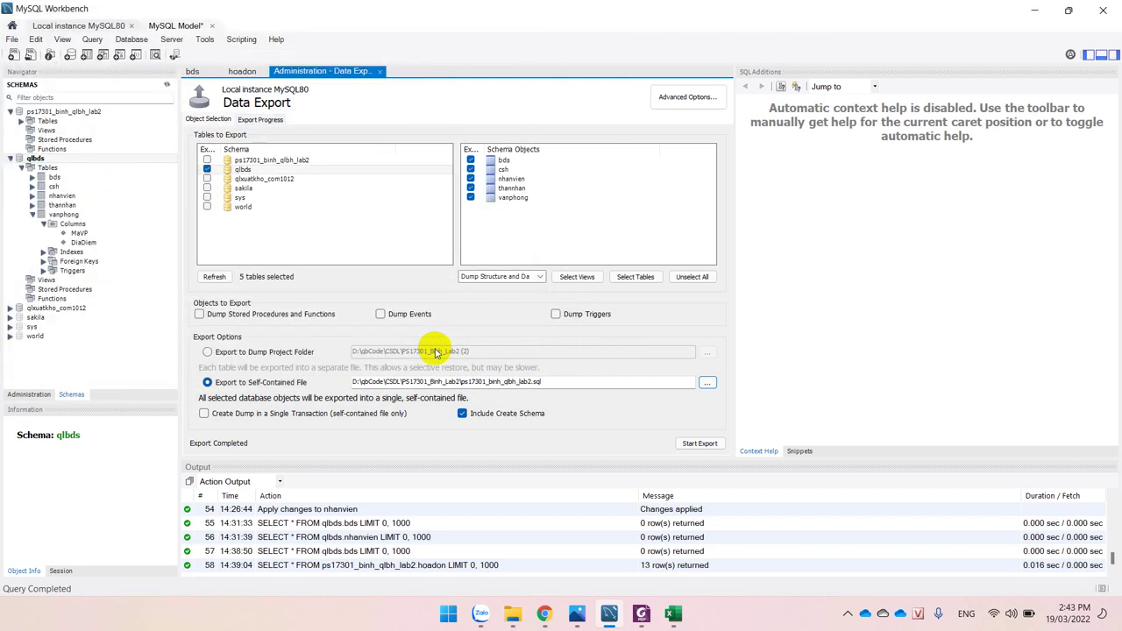
Export the five qlbds tables into ps17301_binh_qlbh_lab2.sql and return to Object Selection
{"action": "left_click", "coordinate": [701, 445]}
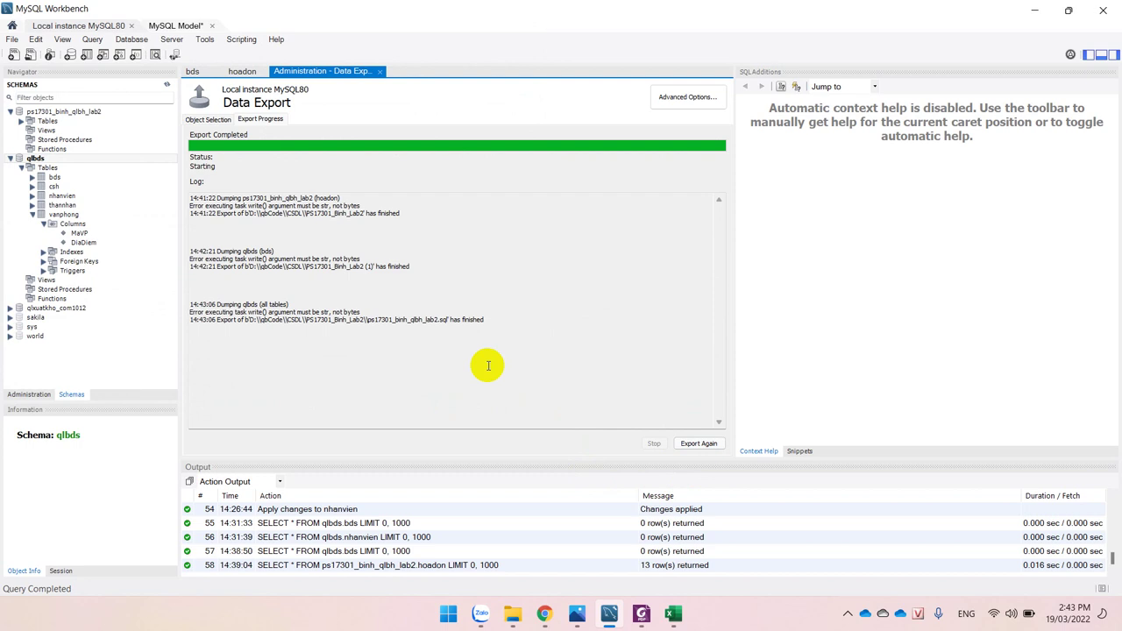
{"action": "left_click", "coordinate": [210, 120]}
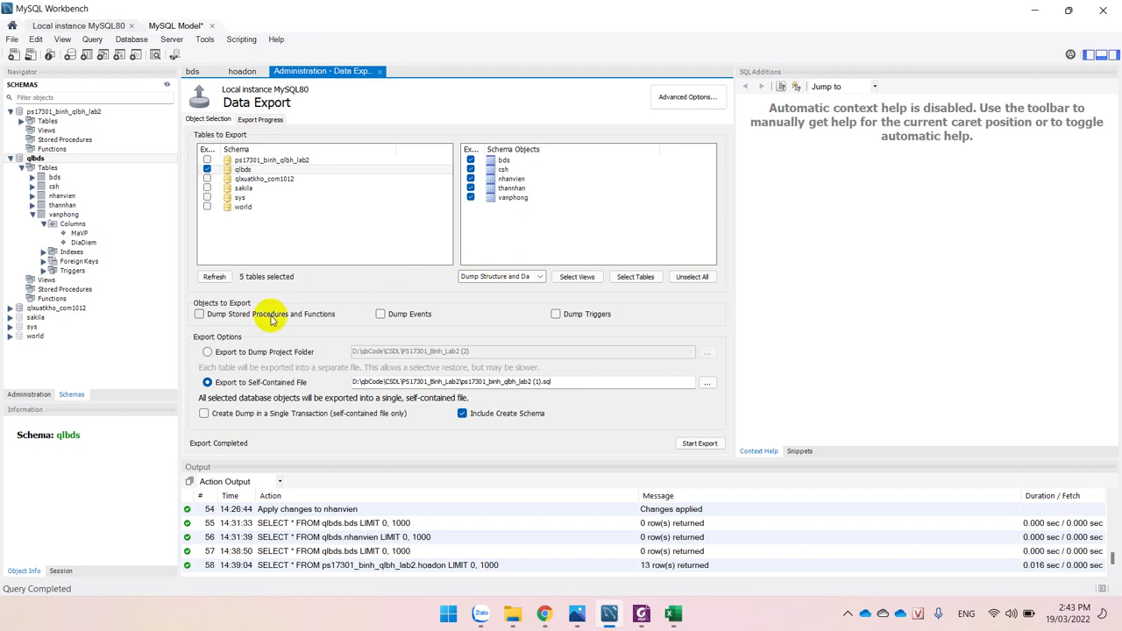
Keep structure and data in the qlbds dump and include stored procedures and functions
{"action": "left_click", "coordinate": [528, 276]}
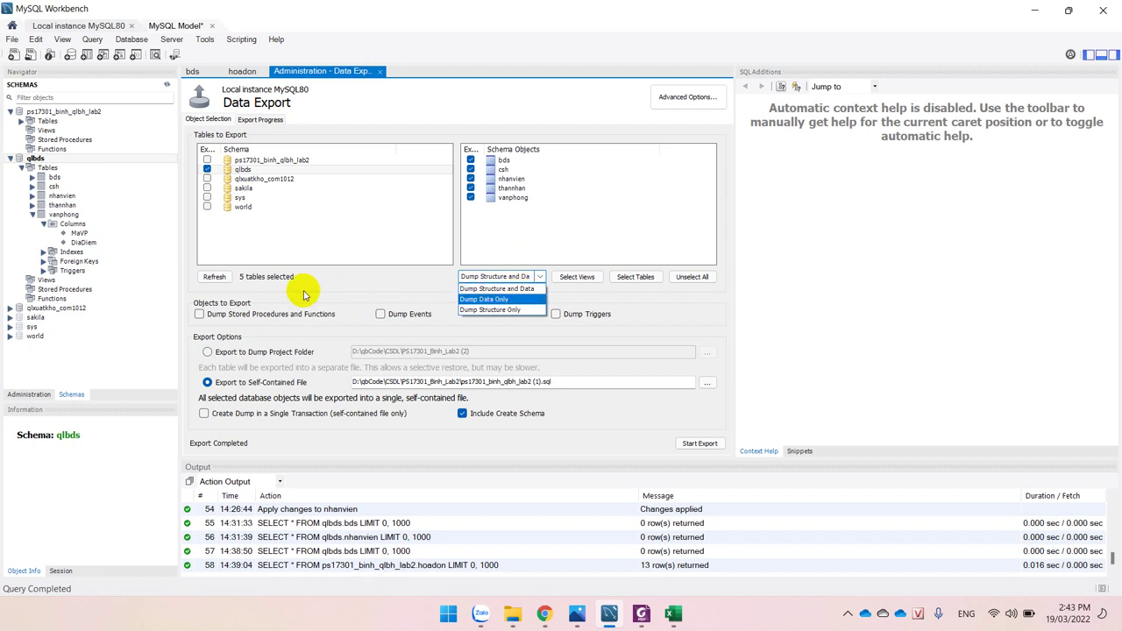
{"action": "left_click", "coordinate": [255, 303]}
{"action": "left_click", "coordinate": [263, 318]}
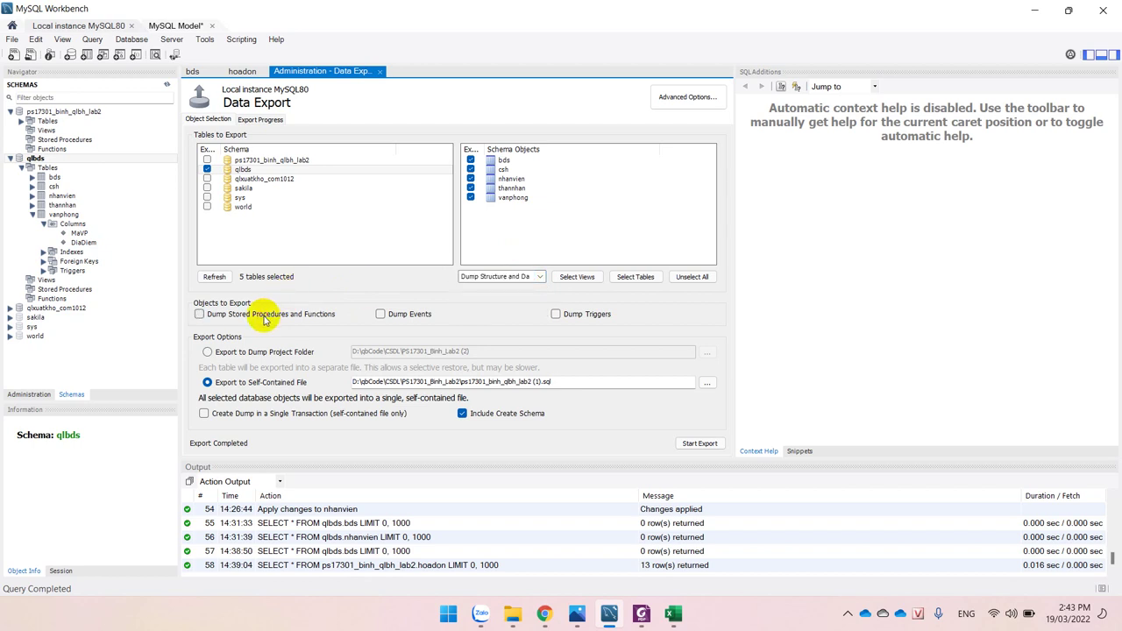
Run the qlbds export twice more, producing the (1) and (2) dumps, then select qlxuatkho_com1012
{"action": "left_click", "coordinate": [698, 444]}
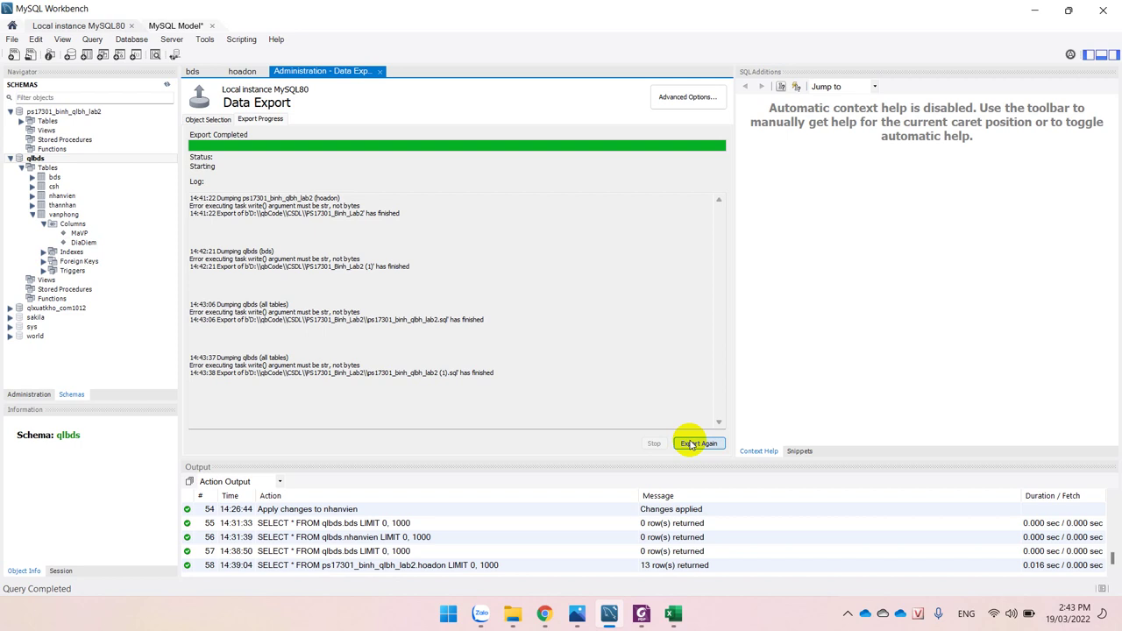
{"action": "left_click", "coordinate": [690, 442]}
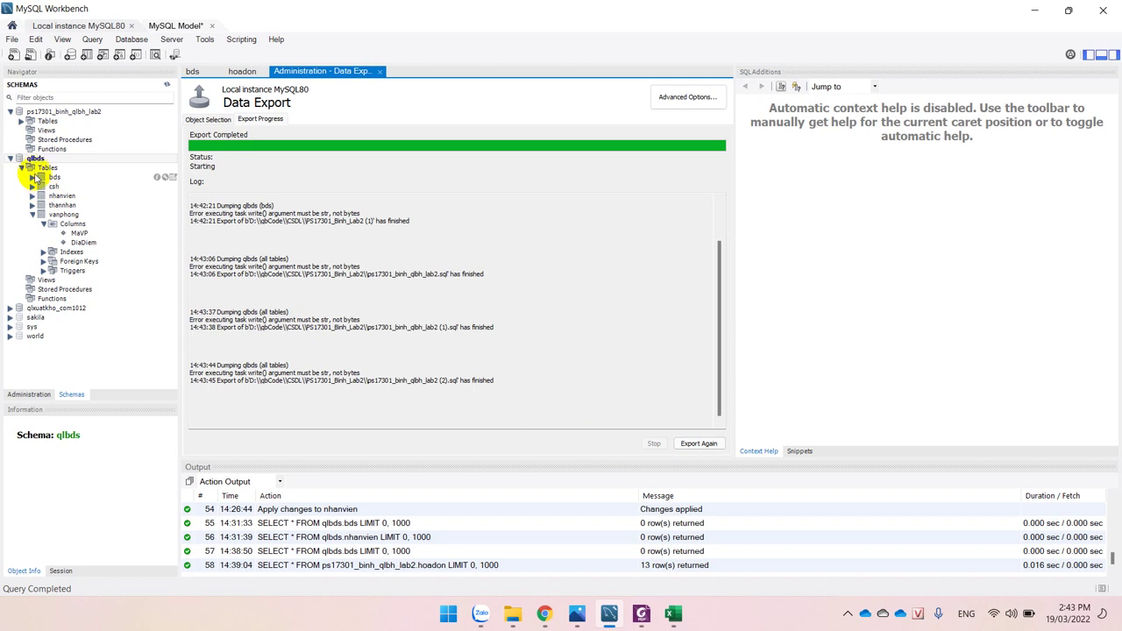
{"action": "left_click", "coordinate": [14, 158]}
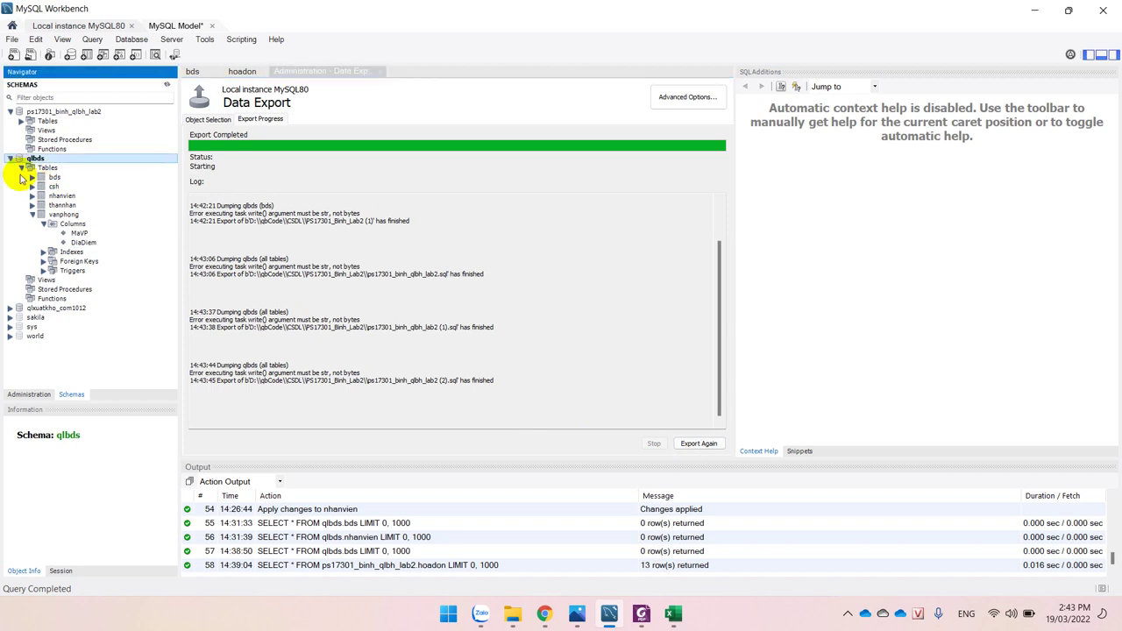
{"action": "left_click", "coordinate": [61, 307]}
Swap qlbds for qlxuatkho_com1012 and its five tables, and export to a dump project folder
{"action": "left_click", "coordinate": [209, 119]}
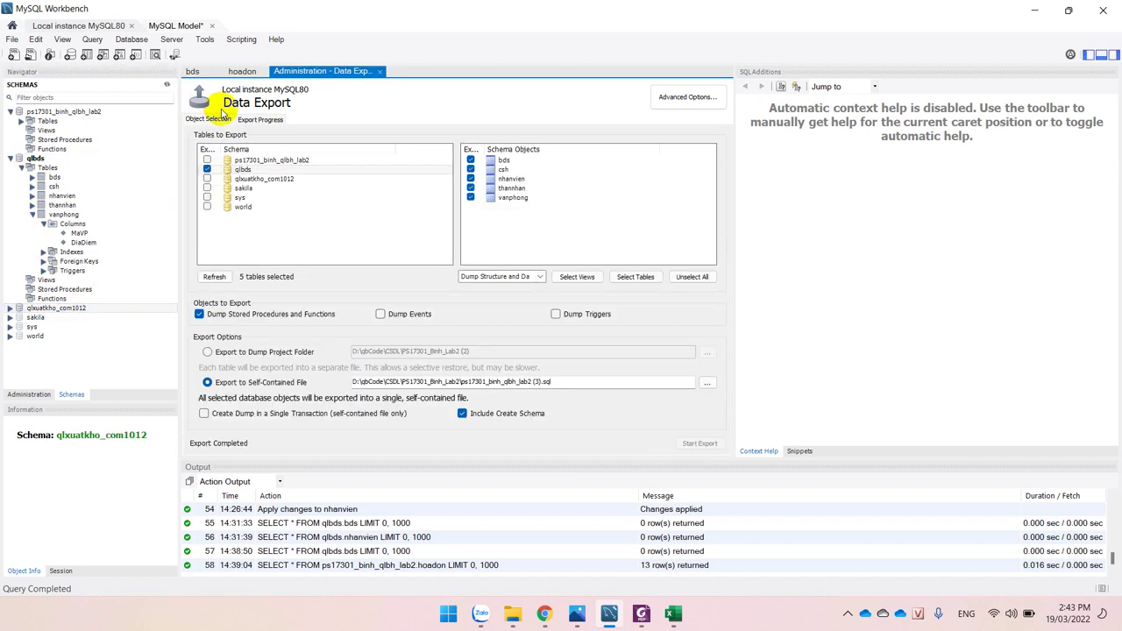
{"action": "left_click", "coordinate": [207, 170]}
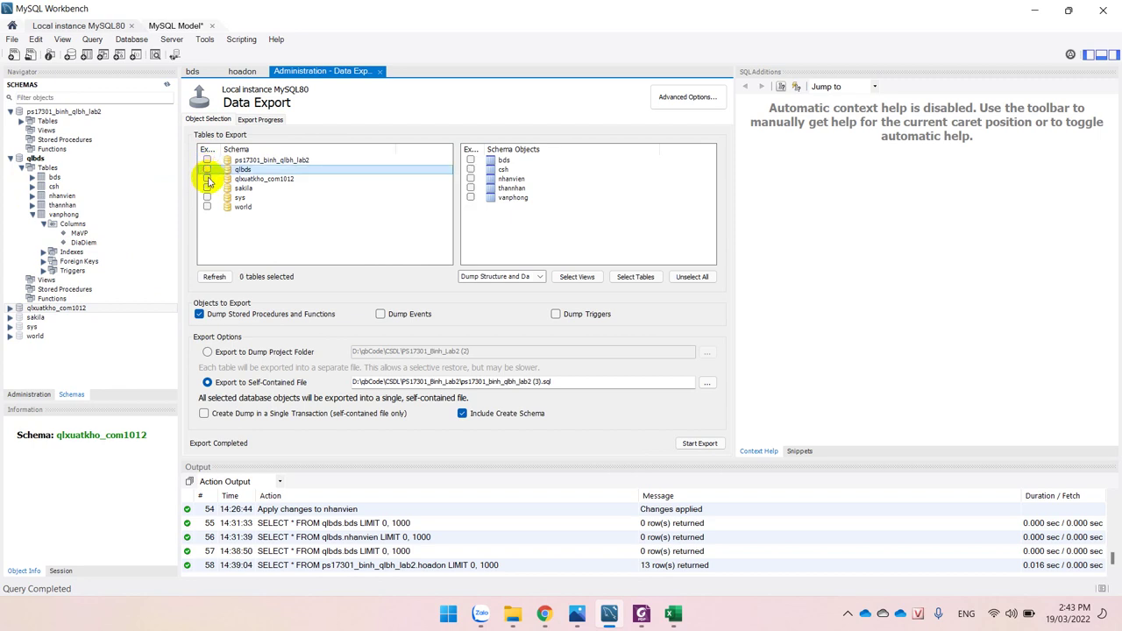
{"action": "left_click", "coordinate": [263, 187]}
{"action": "left_click", "coordinate": [263, 179]}
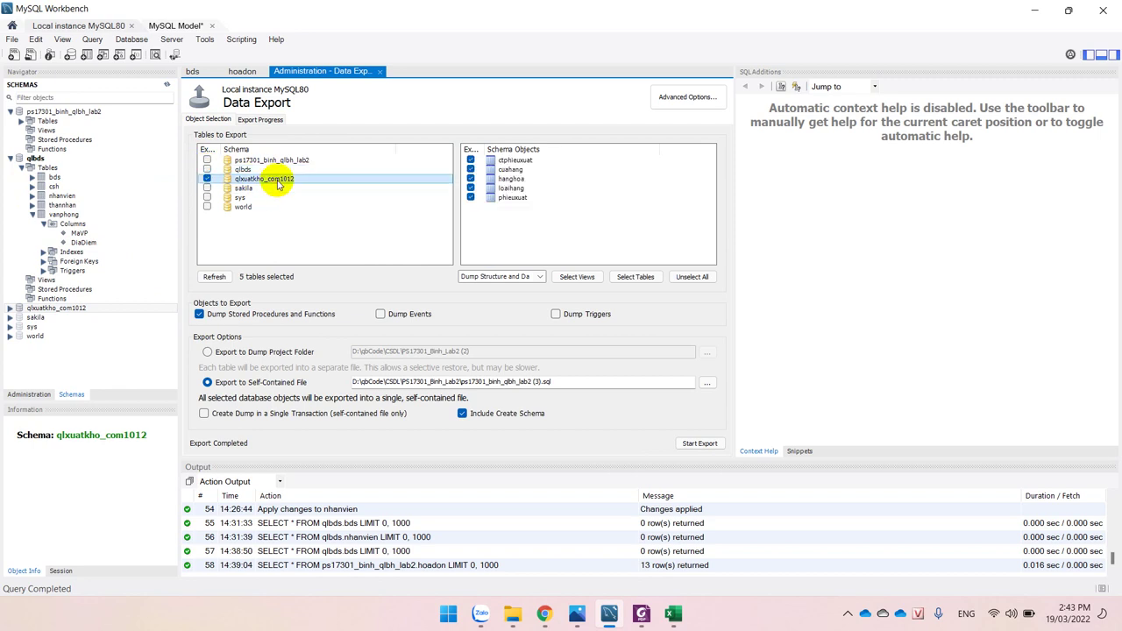
{"action": "left_click", "coordinate": [704, 442]}
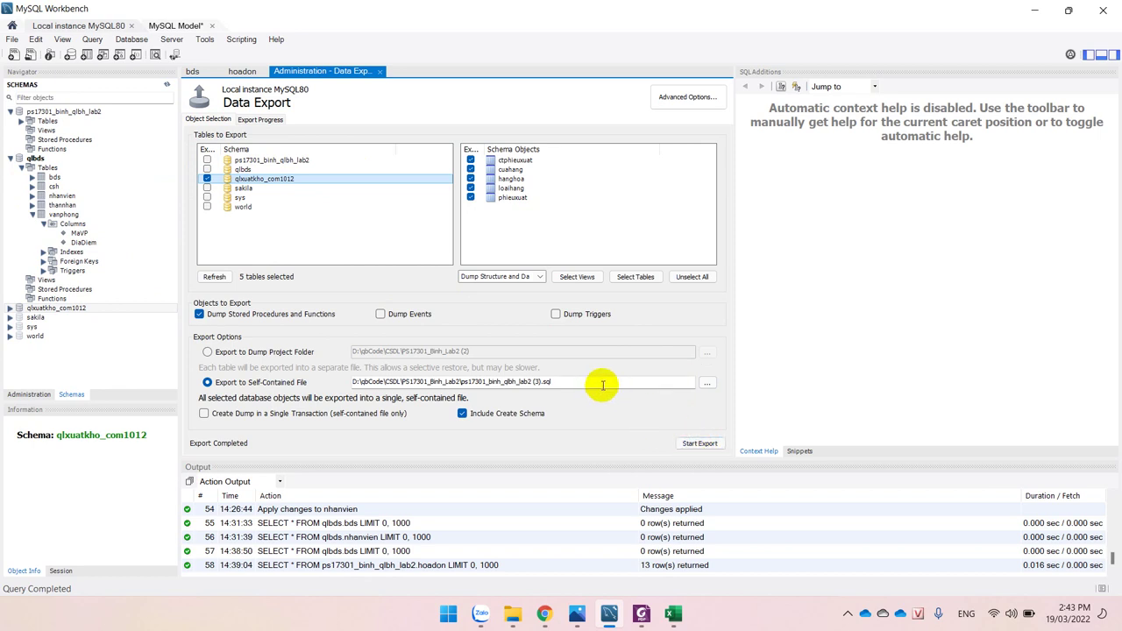
{"action": "left_click", "coordinate": [263, 351]}
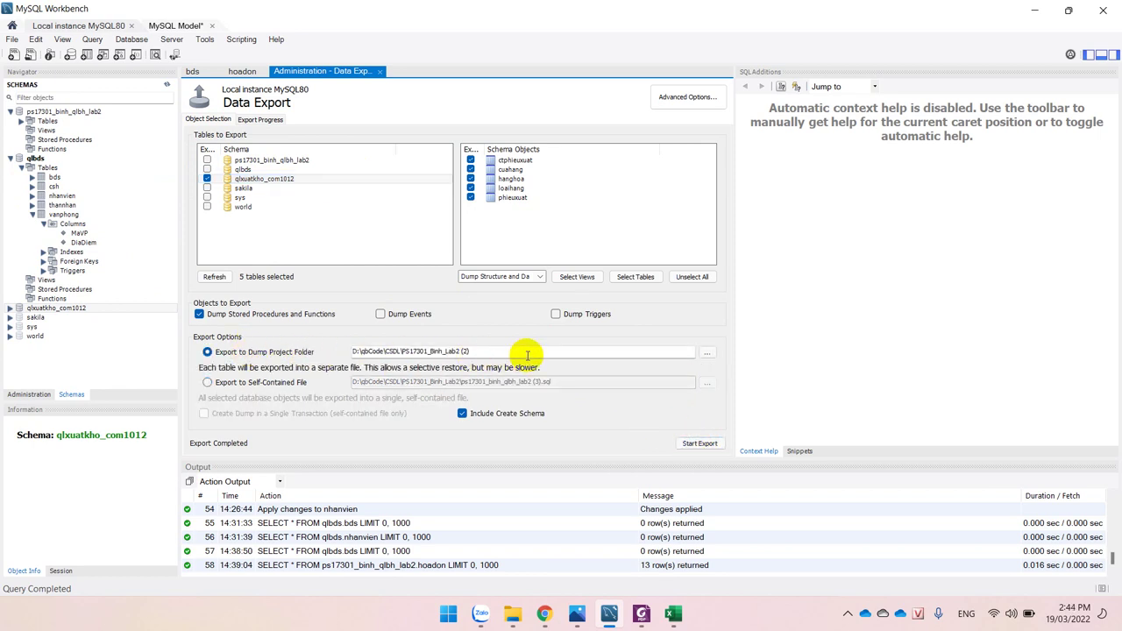
{"action": "left_click", "coordinate": [690, 445]}
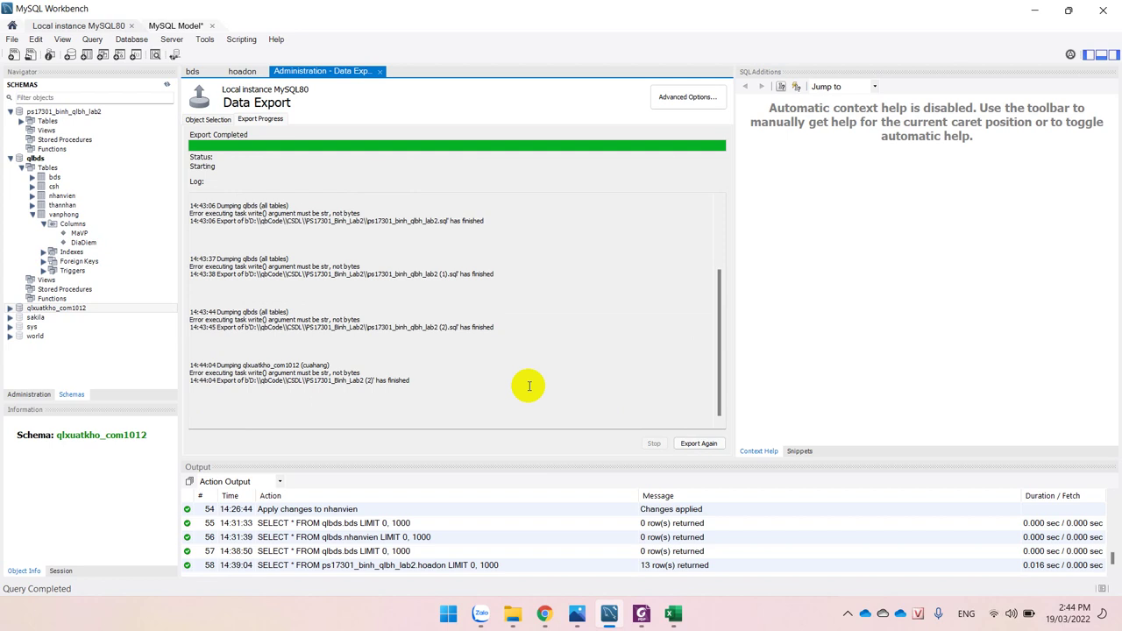
{"action": "left_click", "coordinate": [208, 119]}
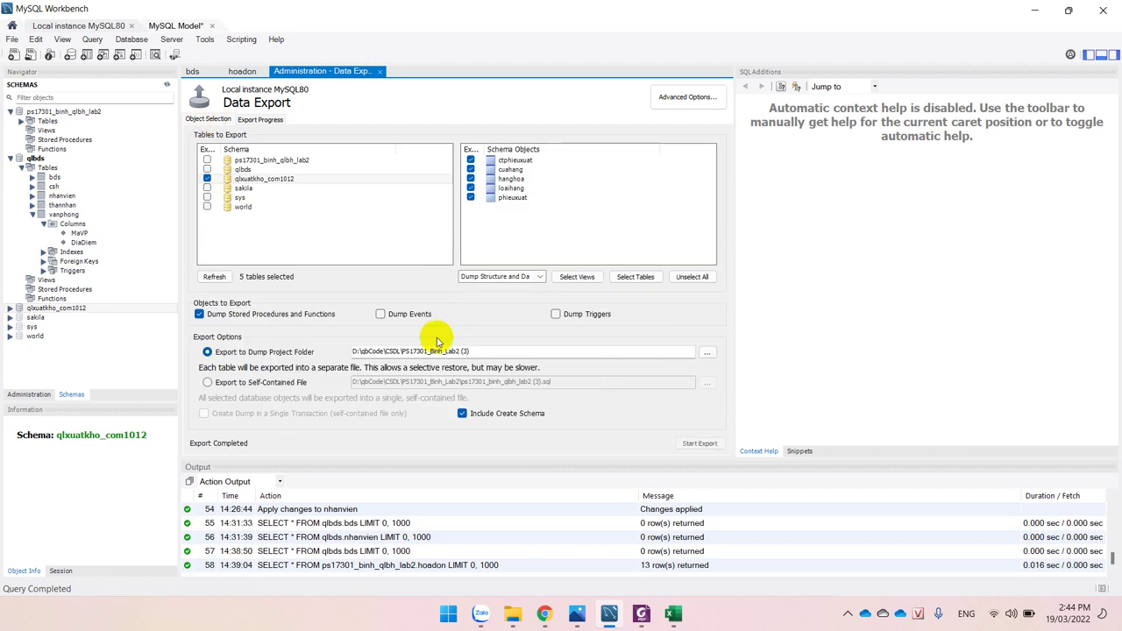
{"action": "left_click", "coordinate": [700, 443]}
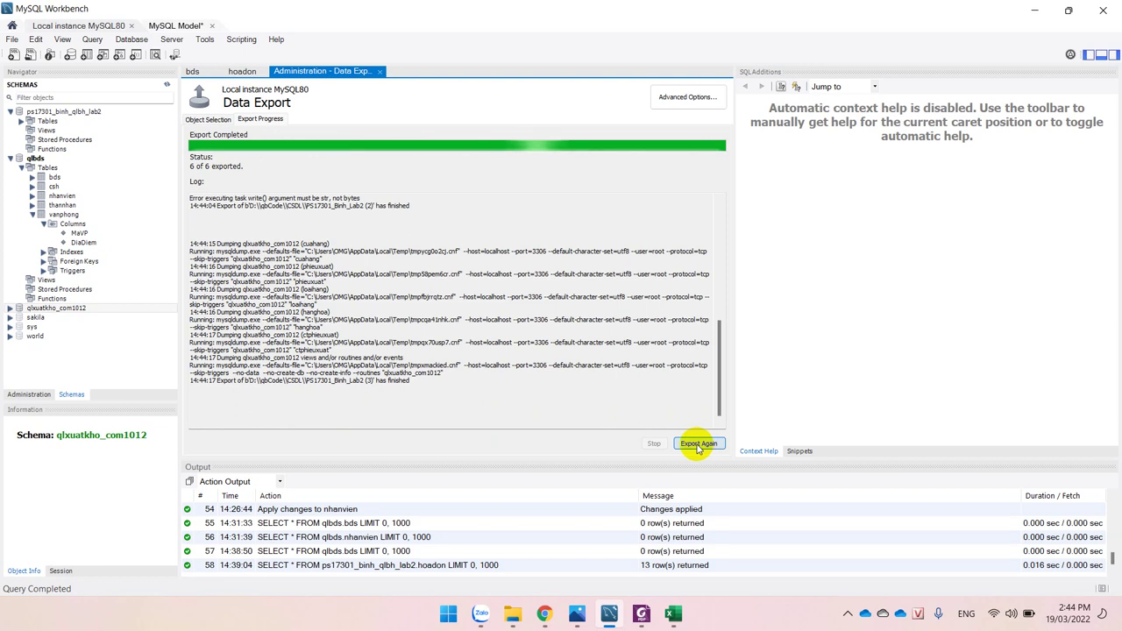
{"action": "left_click", "coordinate": [513, 614]}
Marquee-select and delete the four empty 0 KB SQL files, then go back to MySQL Workbench
{"action": "left_click", "coordinate": [341, 277]}
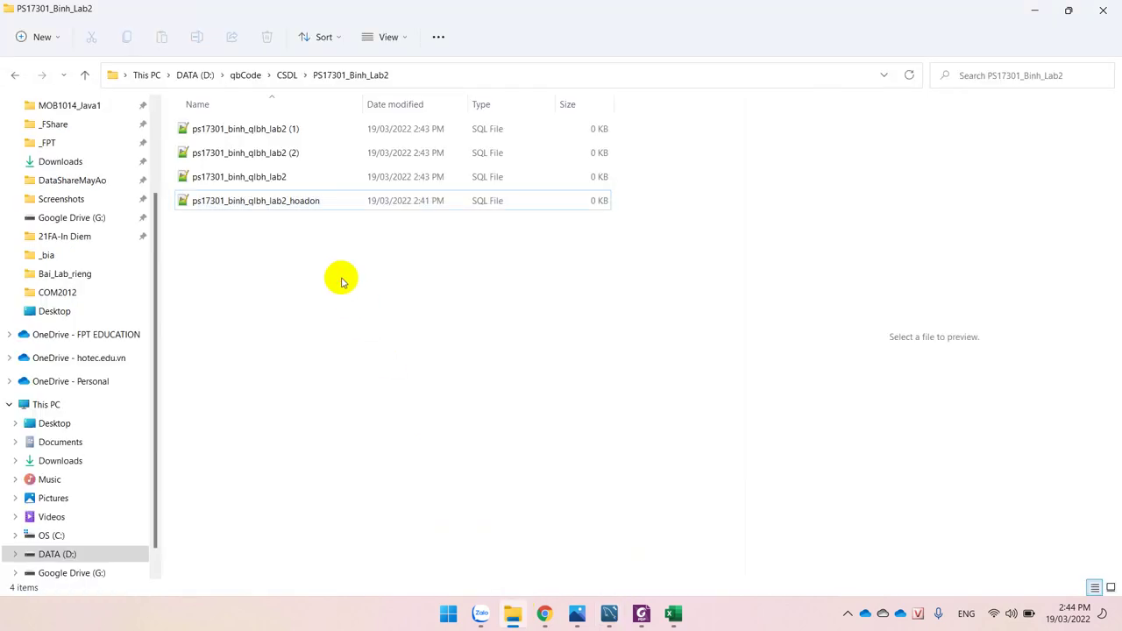
{"action": "left_click_drag", "start_coordinate": [323, 275], "coordinate": [170, 77]}
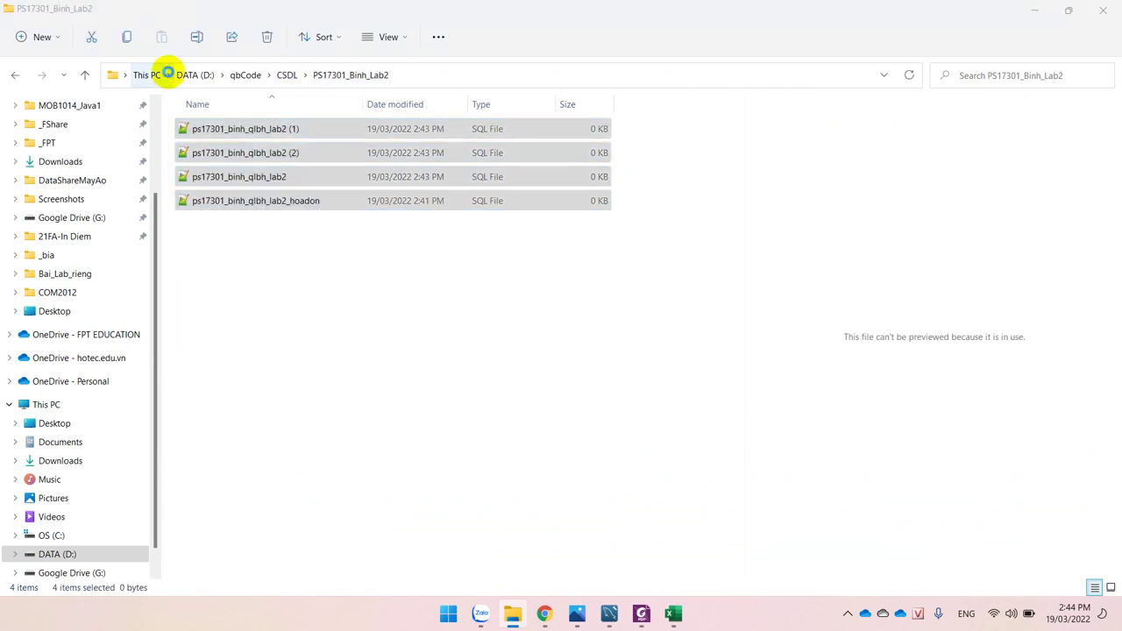
{"action": "key", "text": "Delete"}
{"action": "left_click", "coordinate": [609, 614]}
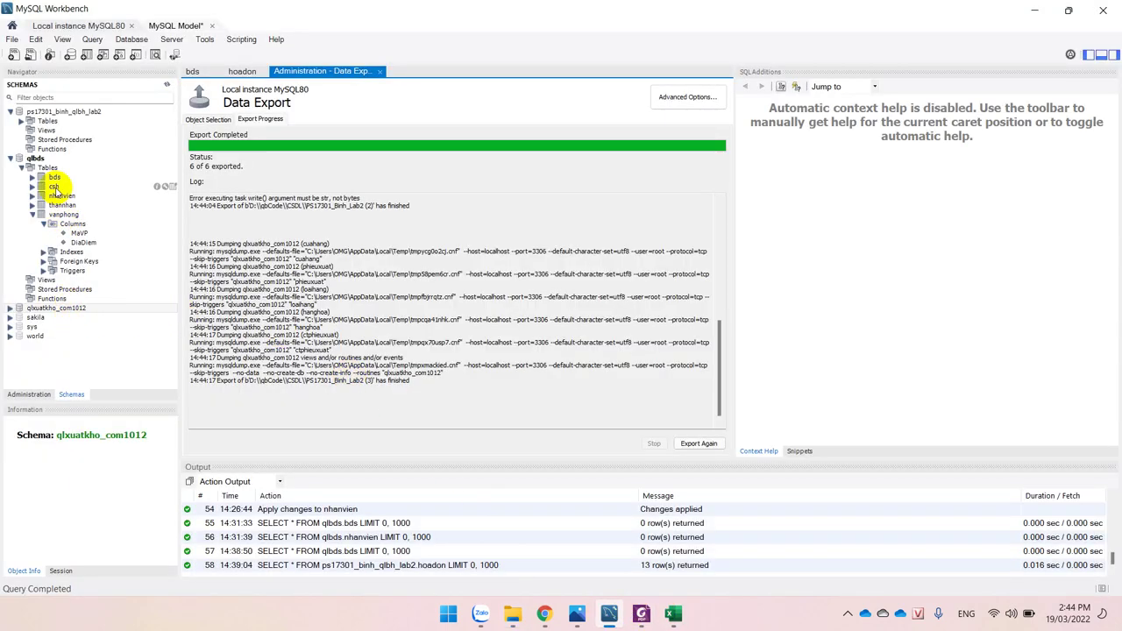
Select ps17301_binh_qlbh_lab2 and reopen Server > Data Export's Object Selection page
{"action": "left_click", "coordinate": [50, 114]}
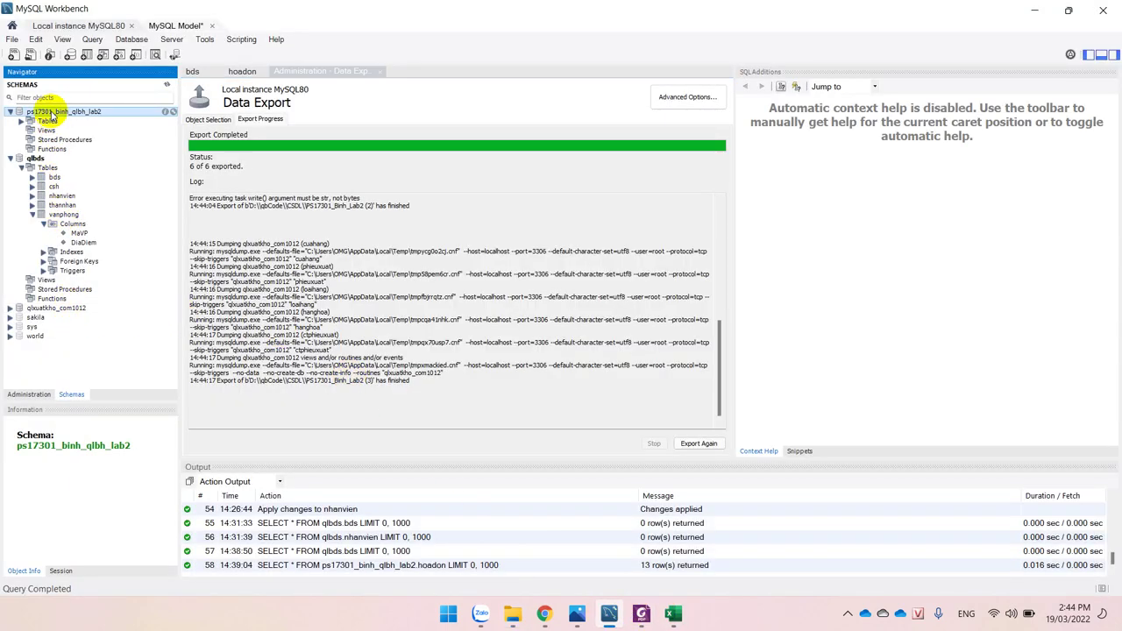
{"action": "left_click", "coordinate": [204, 41]}
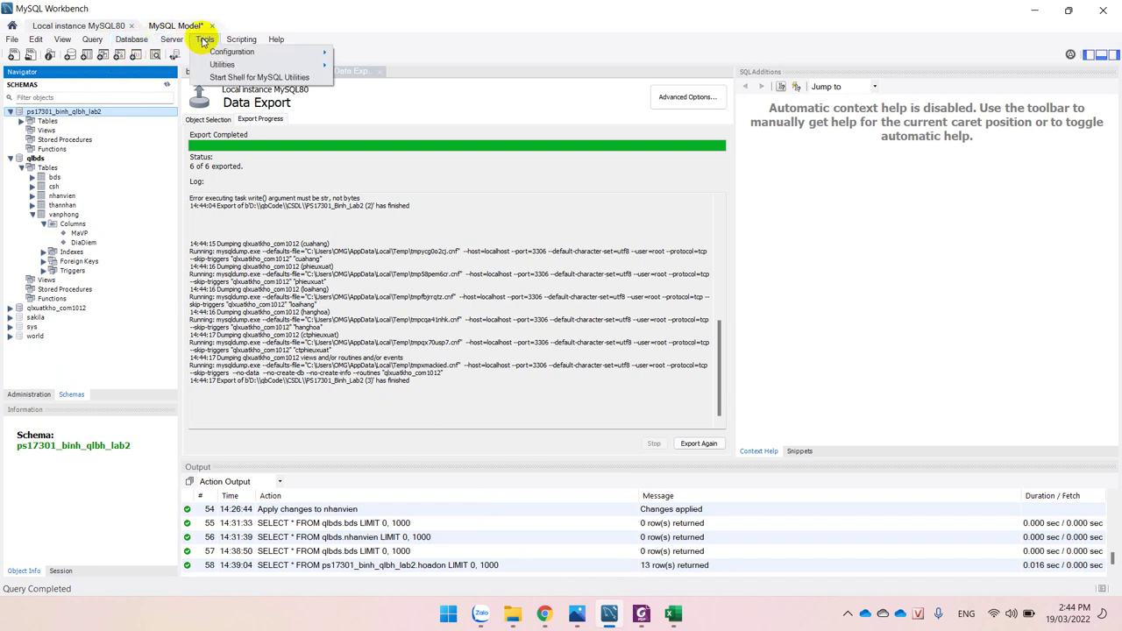
{"action": "mouse_move", "coordinate": [175, 40]}
{"action": "left_click", "coordinate": [186, 105]}
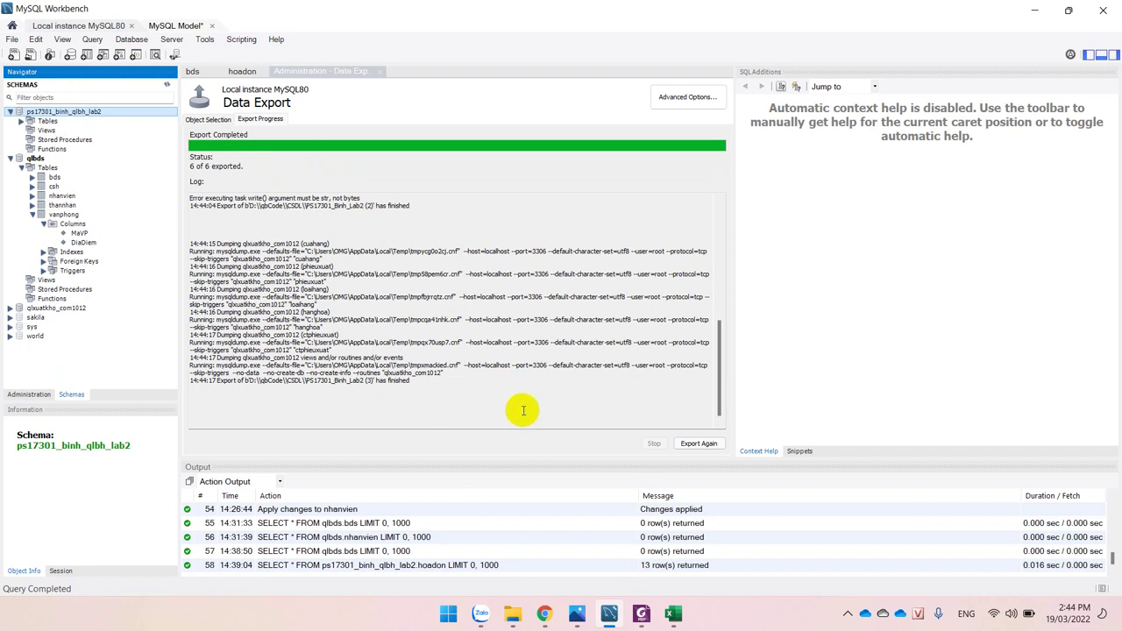
{"action": "left_click", "coordinate": [216, 118]}
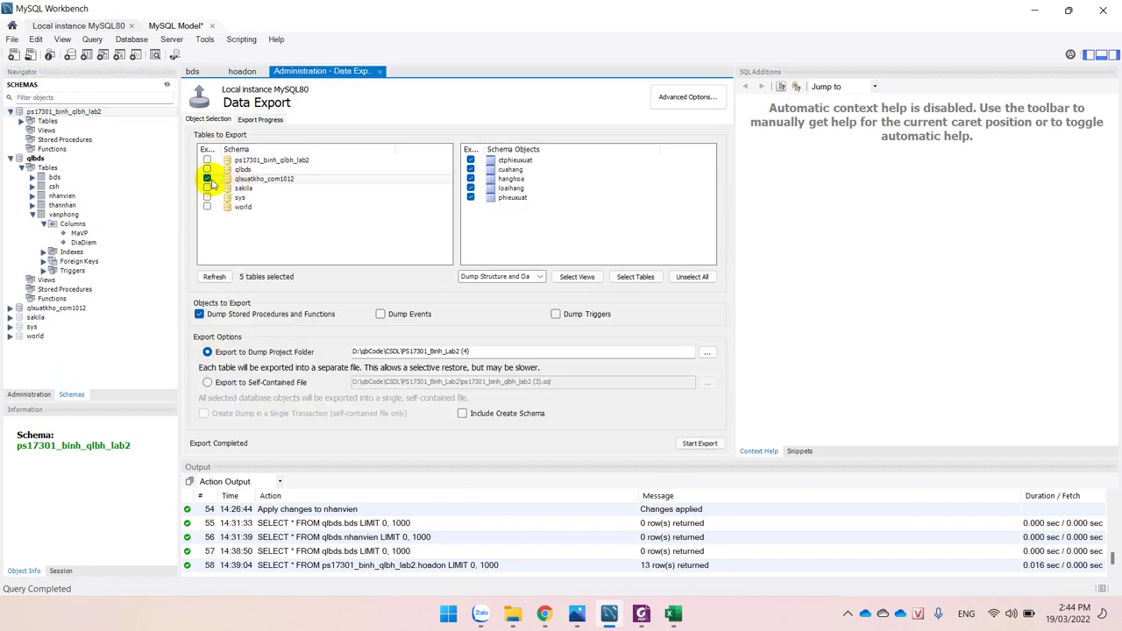
{"action": "left_click", "coordinate": [207, 179]}
{"action": "left_click", "coordinate": [206, 160]}
{"action": "left_click", "coordinate": [242, 161]}
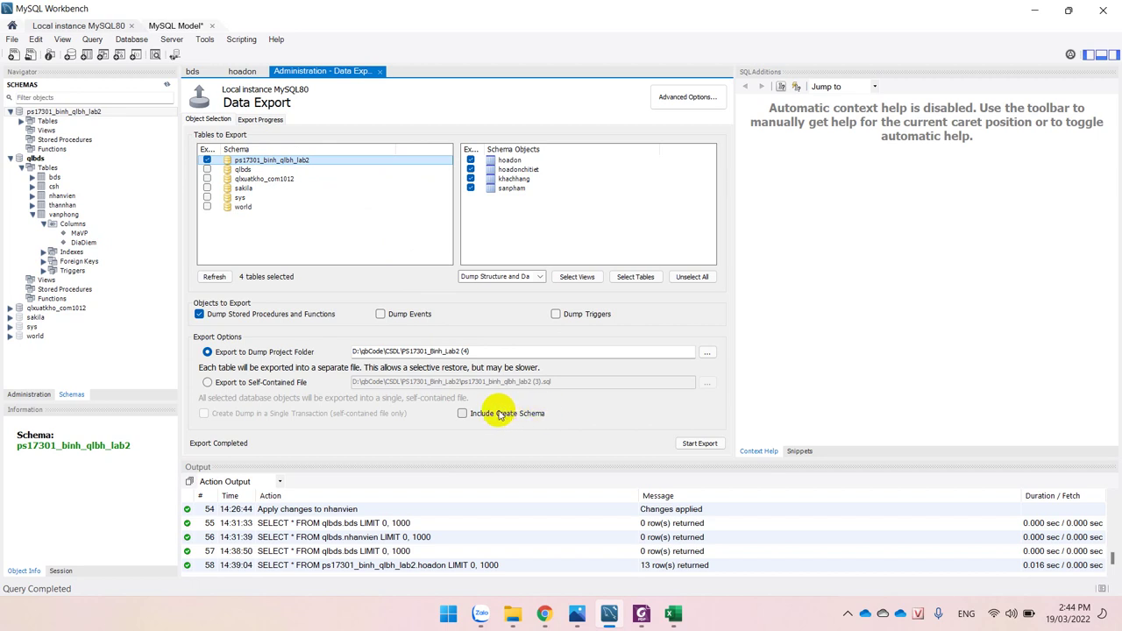
{"action": "left_click", "coordinate": [491, 352]}
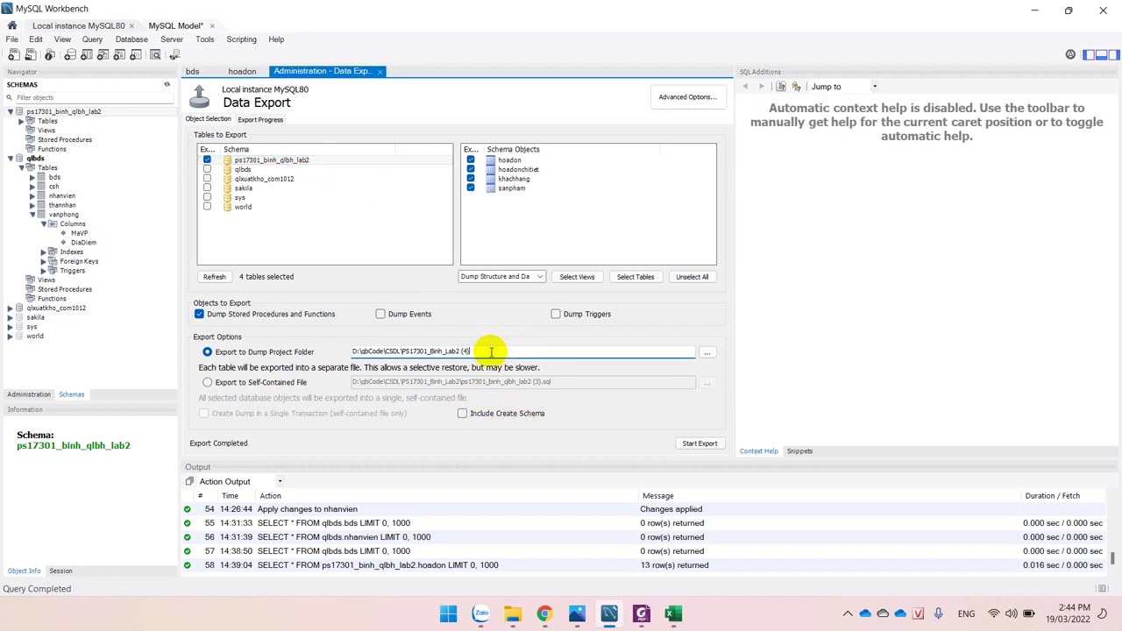
{"action": "left_click", "coordinate": [696, 443]}
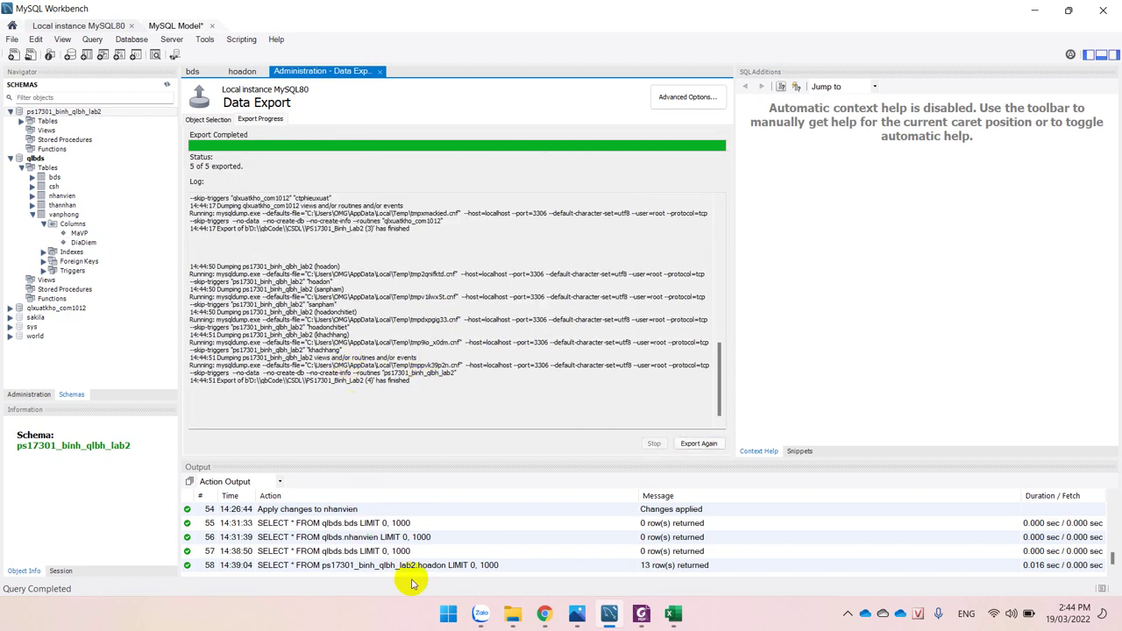
{"action": "left_click", "coordinate": [524, 620]}
{"action": "left_click", "coordinate": [290, 76]}
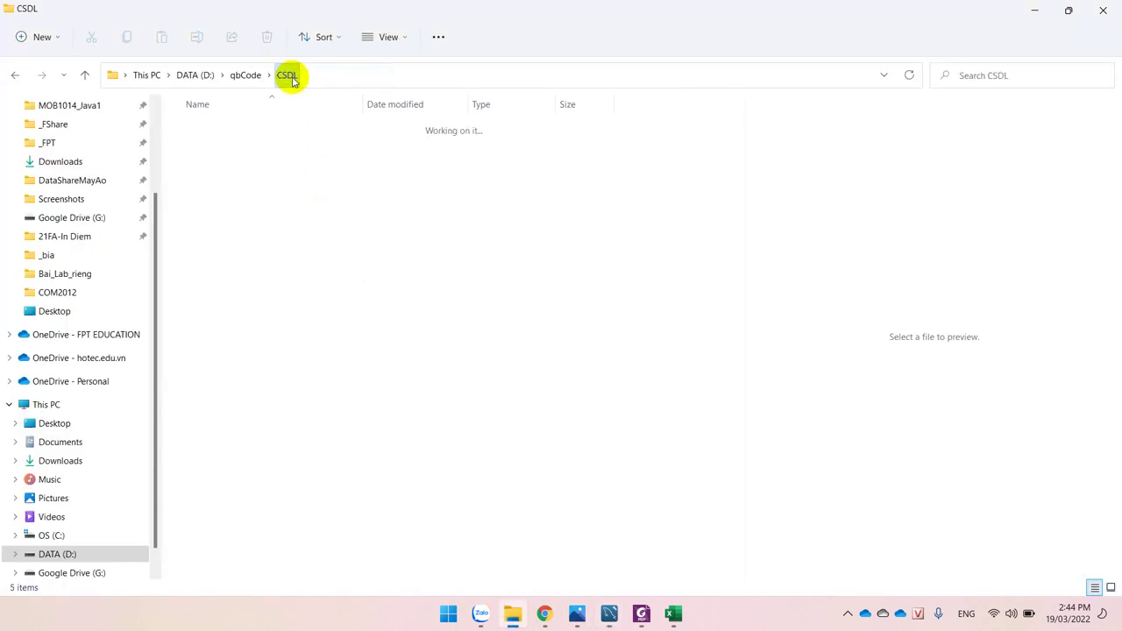
{"action": "left_click", "coordinate": [252, 224]}
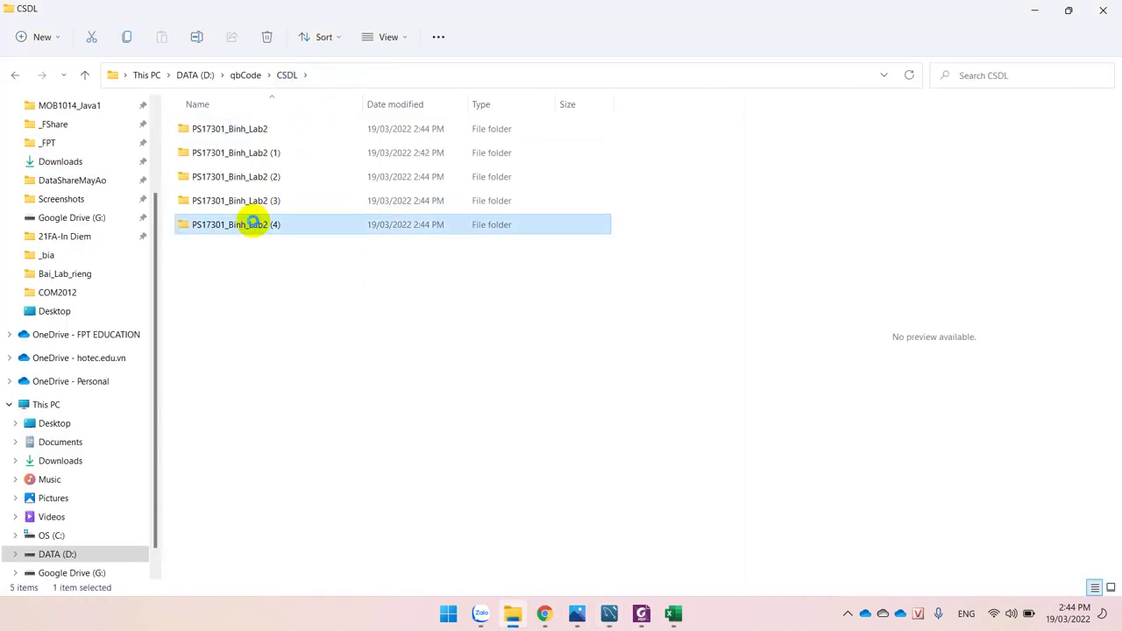
{"action": "double_click", "coordinate": [252, 225]}
{"action": "left_click_drag", "start_coordinate": [345, 260], "coordinate": [258, 114]}
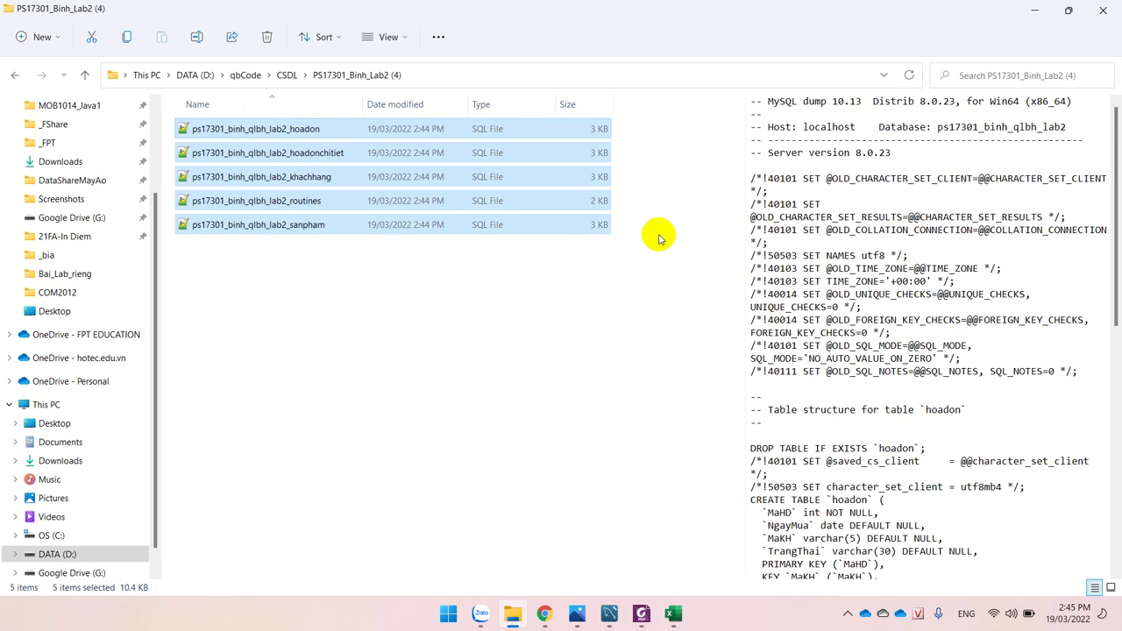
{"action": "left_click", "coordinate": [413, 283]}
Preview the hoadon, hoadonchitiet, khachhang, sanpham and routines SQL dumps in turn
{"action": "left_click", "coordinate": [313, 131]}
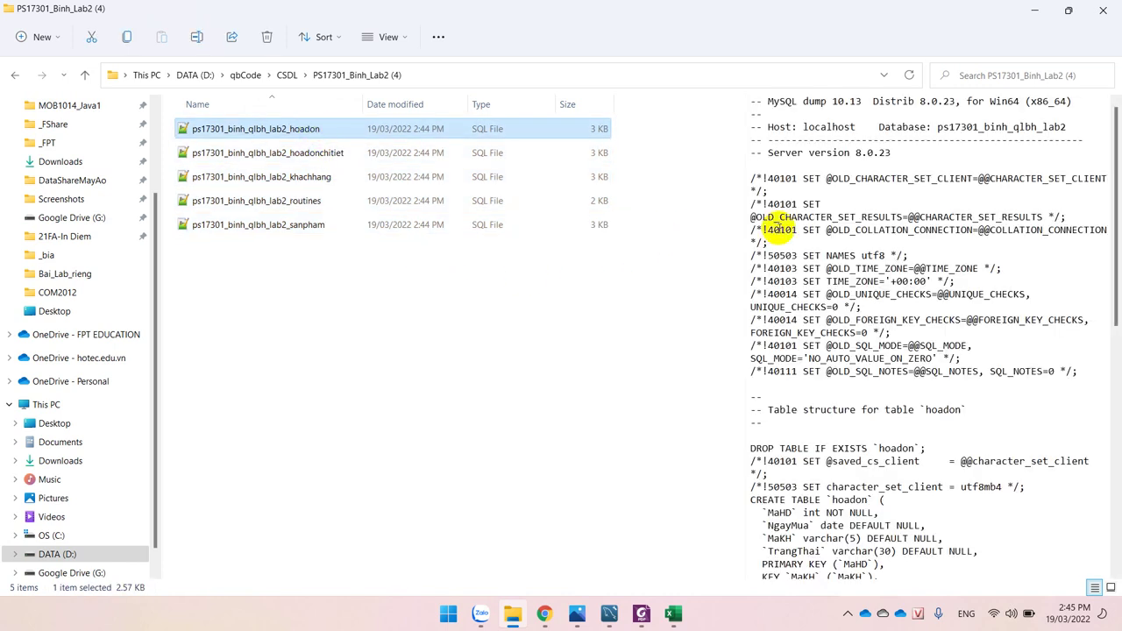
{"action": "left_click", "coordinate": [313, 153]}
{"action": "left_click", "coordinate": [316, 179]}
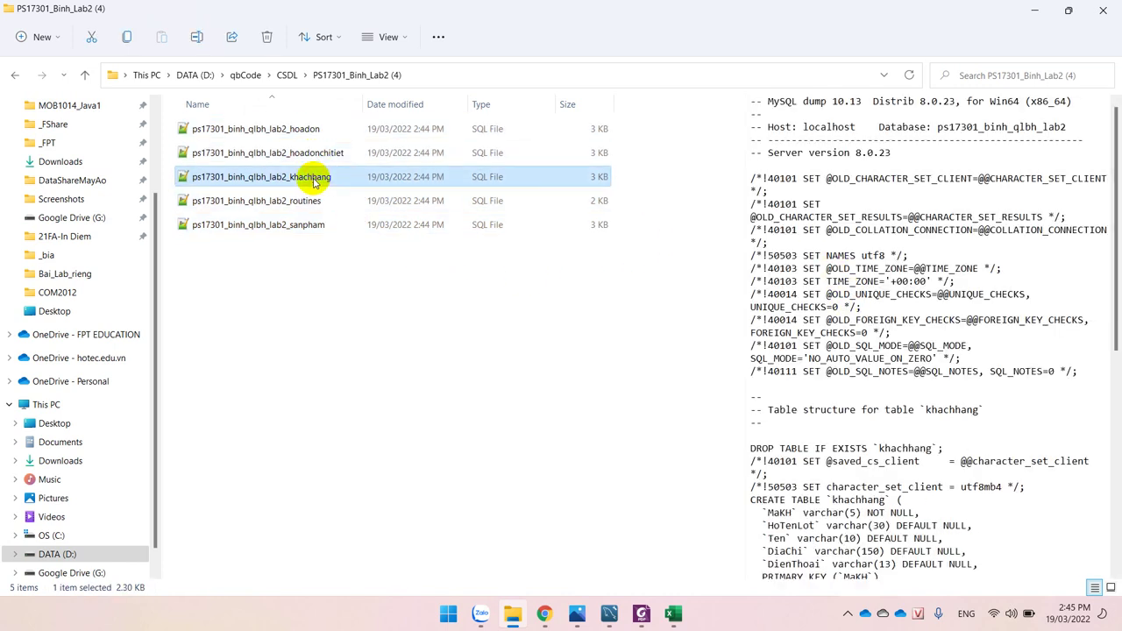
{"action": "left_click", "coordinate": [287, 225]}
{"action": "left_click", "coordinate": [293, 201]}
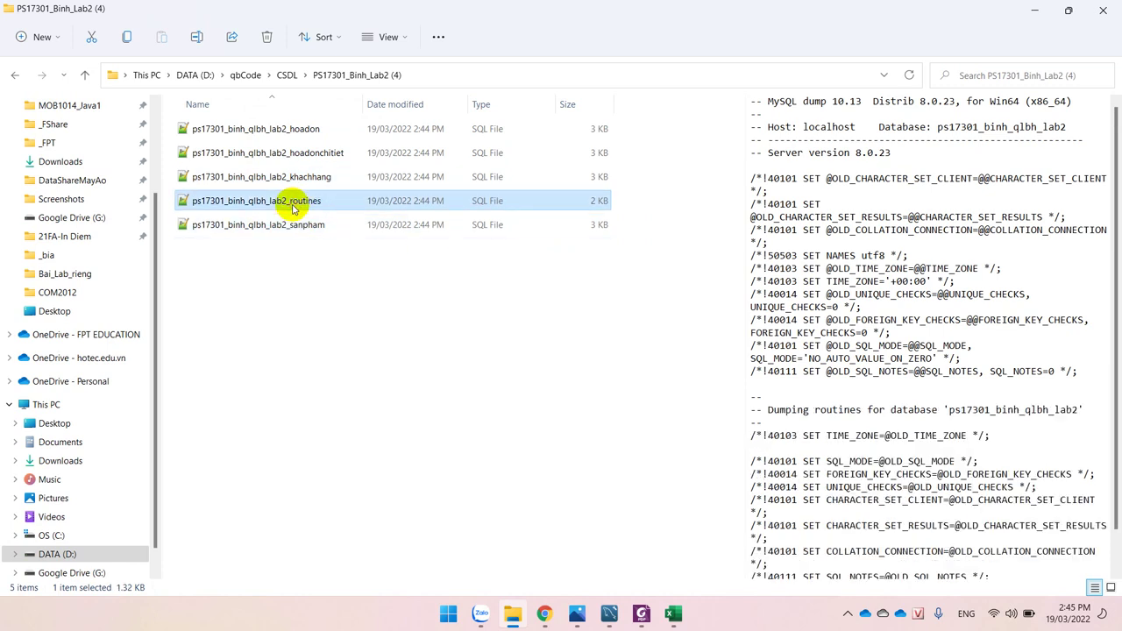
{"action": "scroll", "coordinate": [989, 451], "scroll_direction": "down", "scroll_amount": 1}
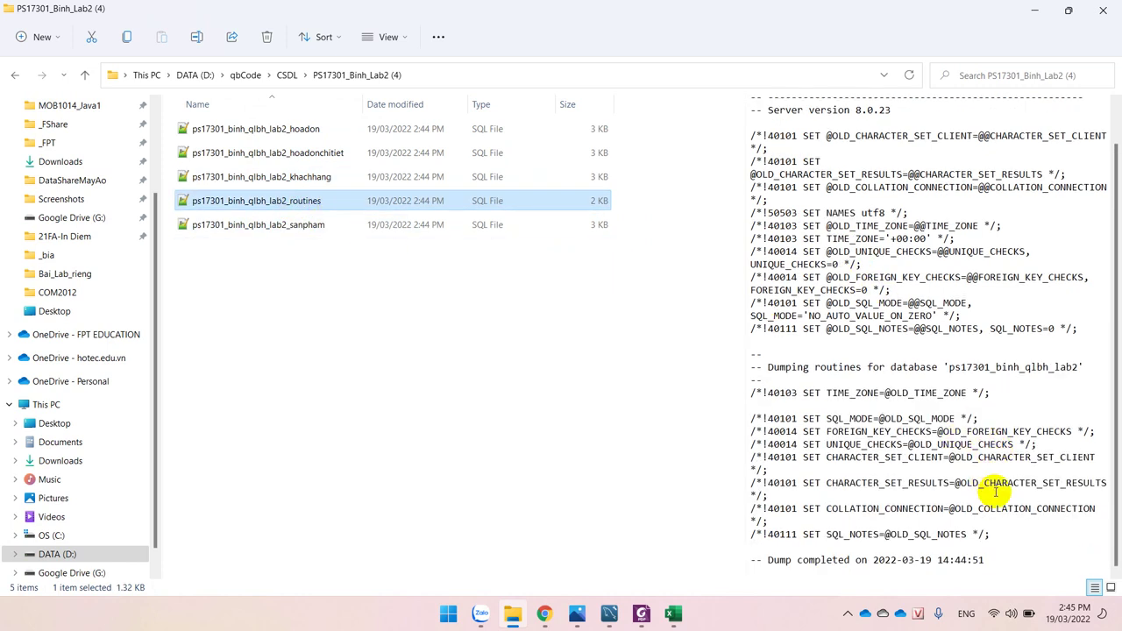
{"action": "left_click", "coordinate": [1035, 566]}
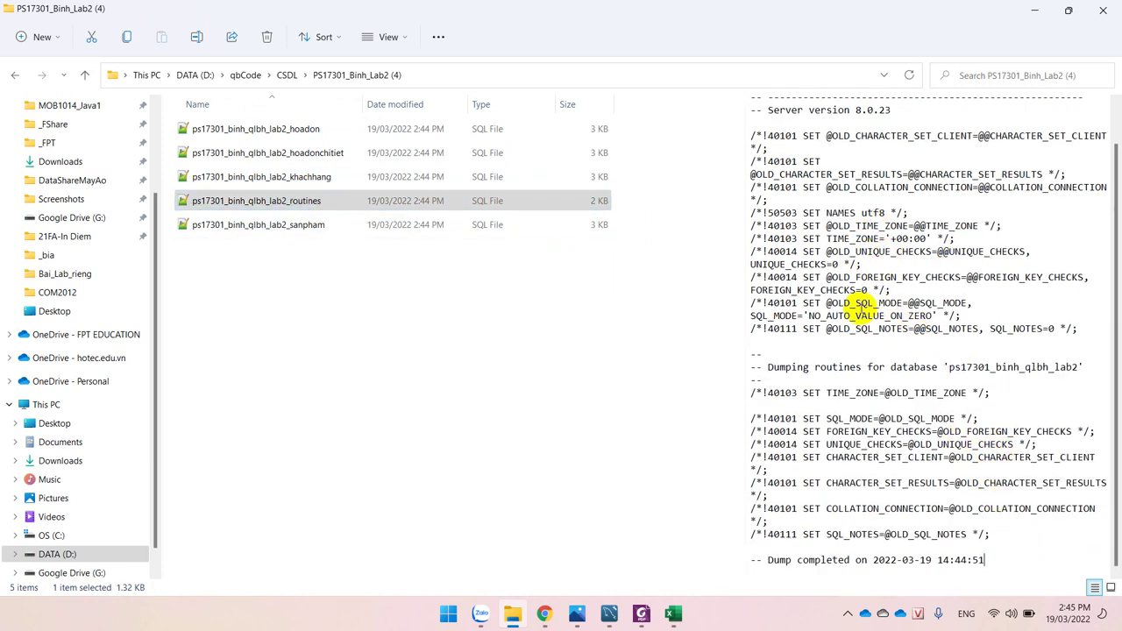
{"action": "left_click", "coordinate": [286, 248]}
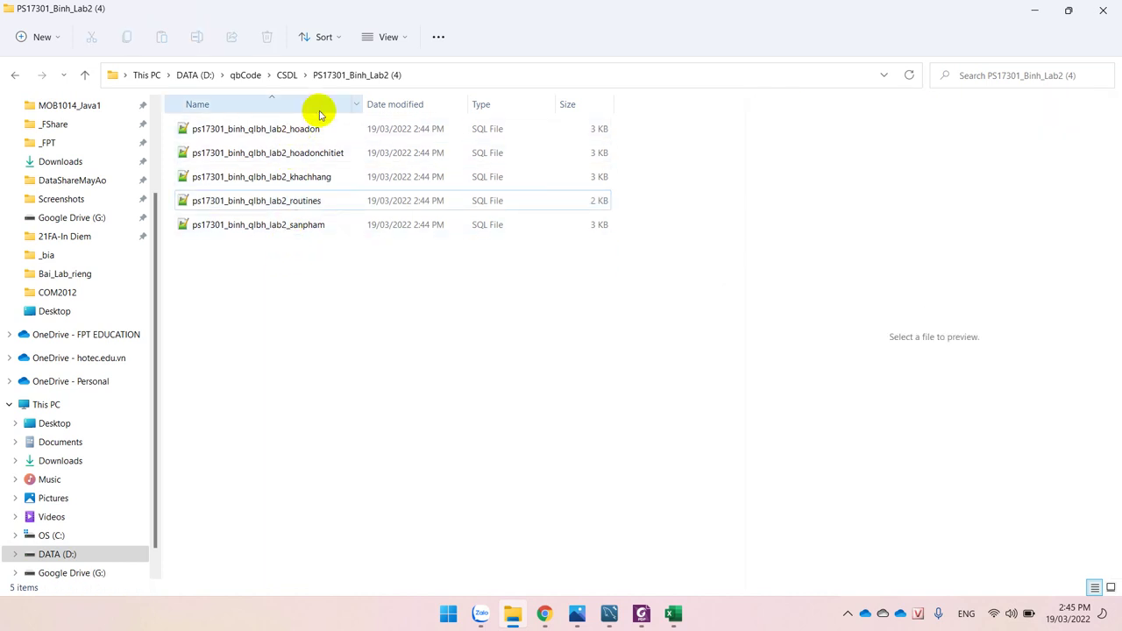
{"action": "left_click", "coordinate": [289, 75]}
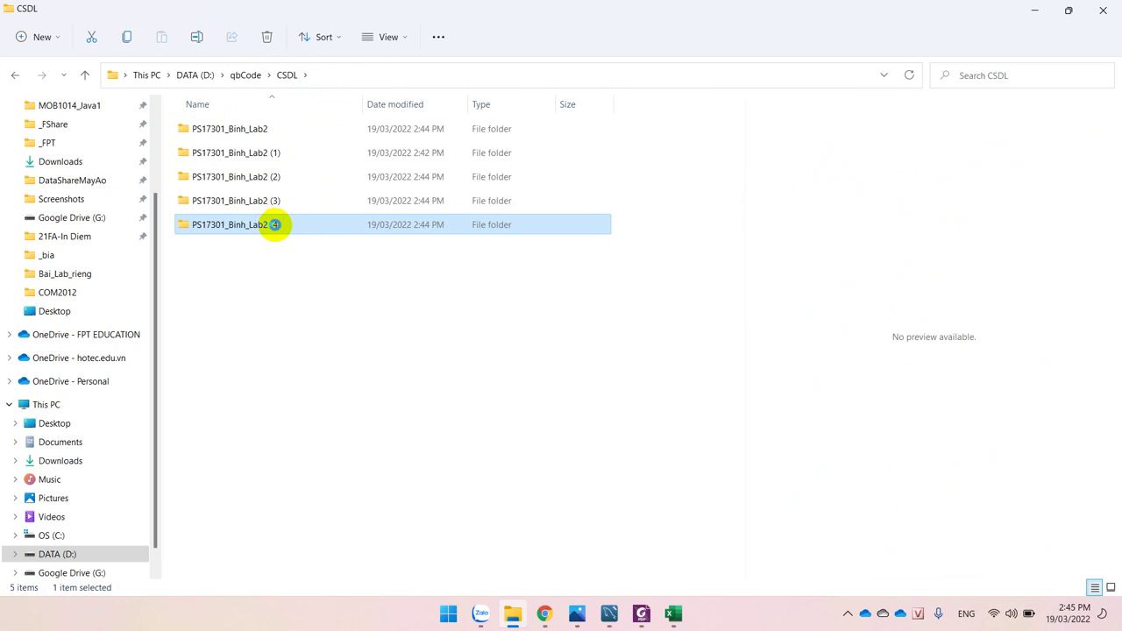
{"action": "right_click", "coordinate": [274, 224]}
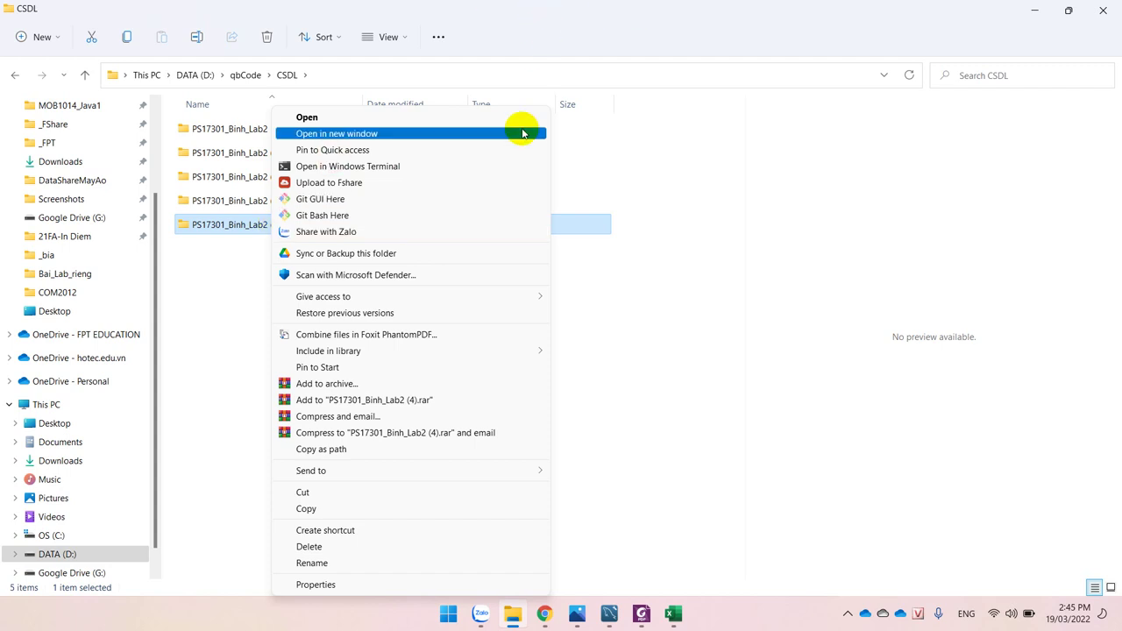
{"action": "left_click", "coordinate": [217, 454]}
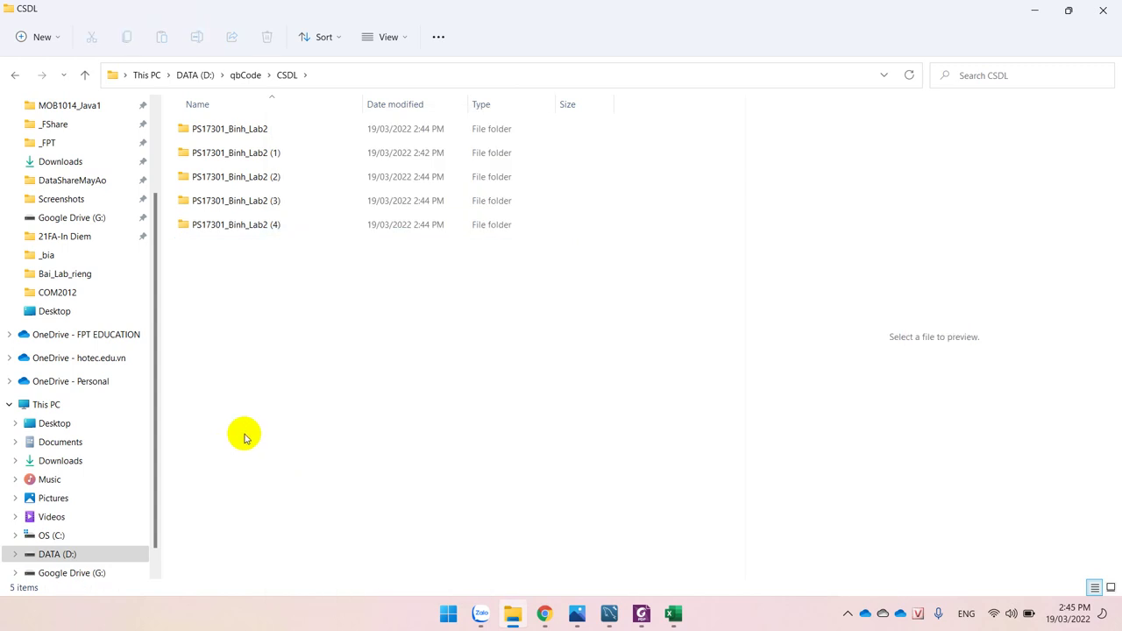